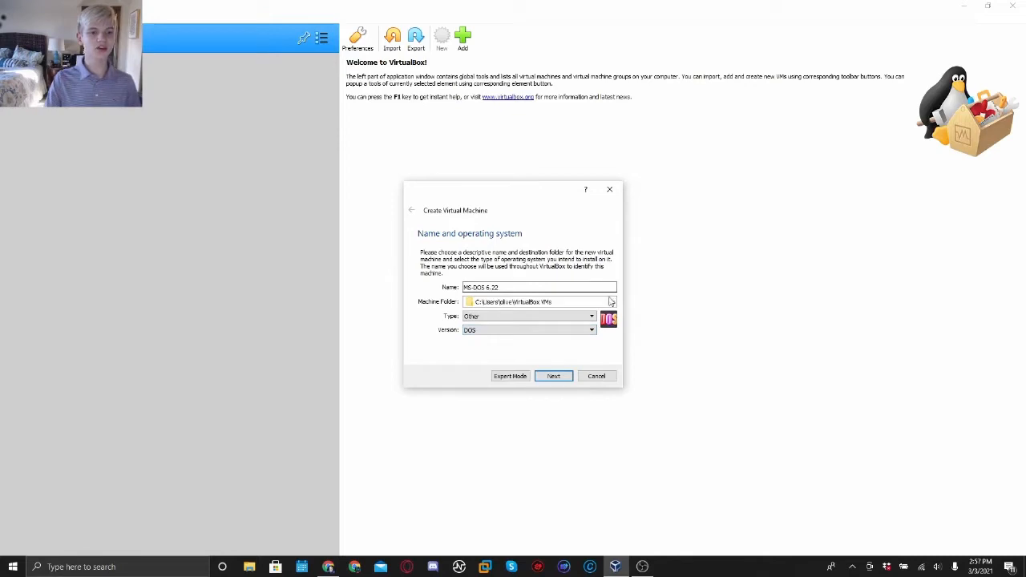
- Set the new virtual machine's folder to the Test folder on the Desktop and try to continue
click(611, 301)
click(589, 327)
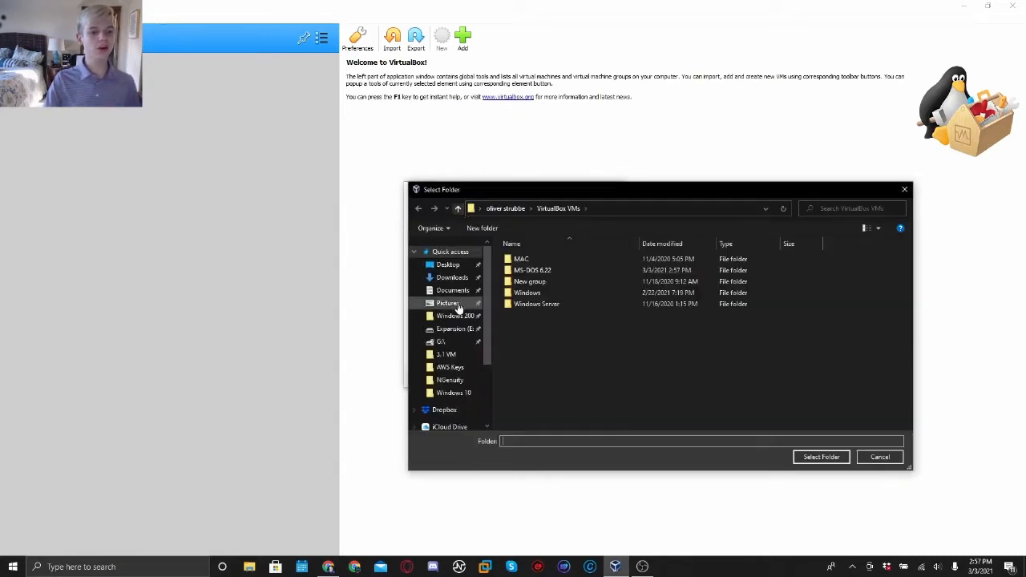
click(448, 265)
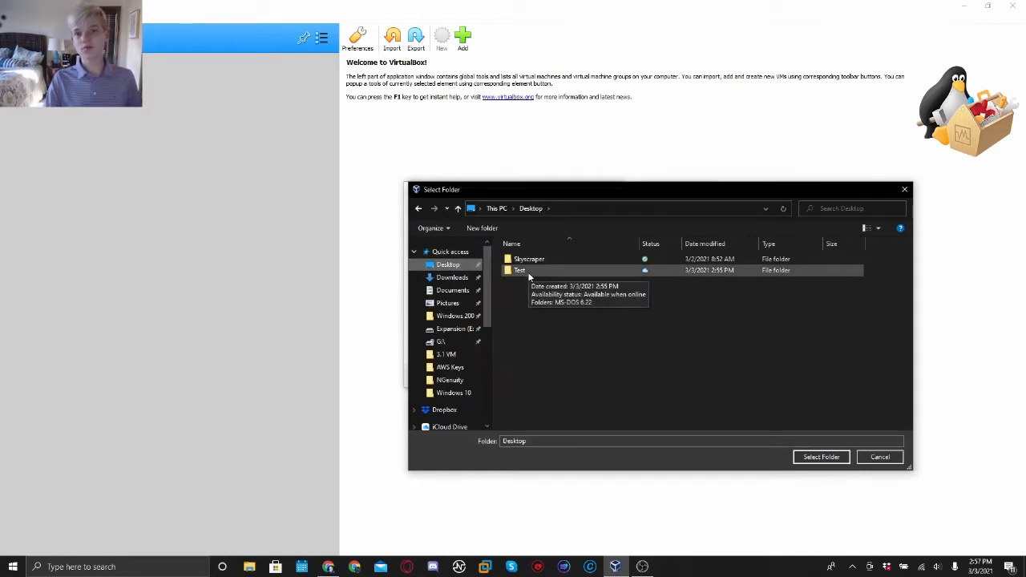
click(528, 273)
click(822, 457)
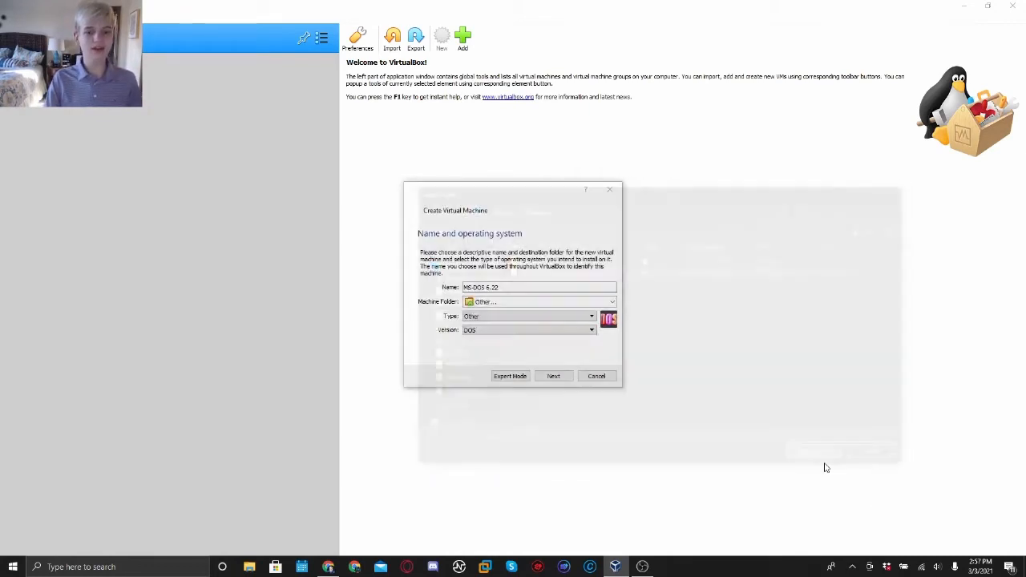
click(555, 380)
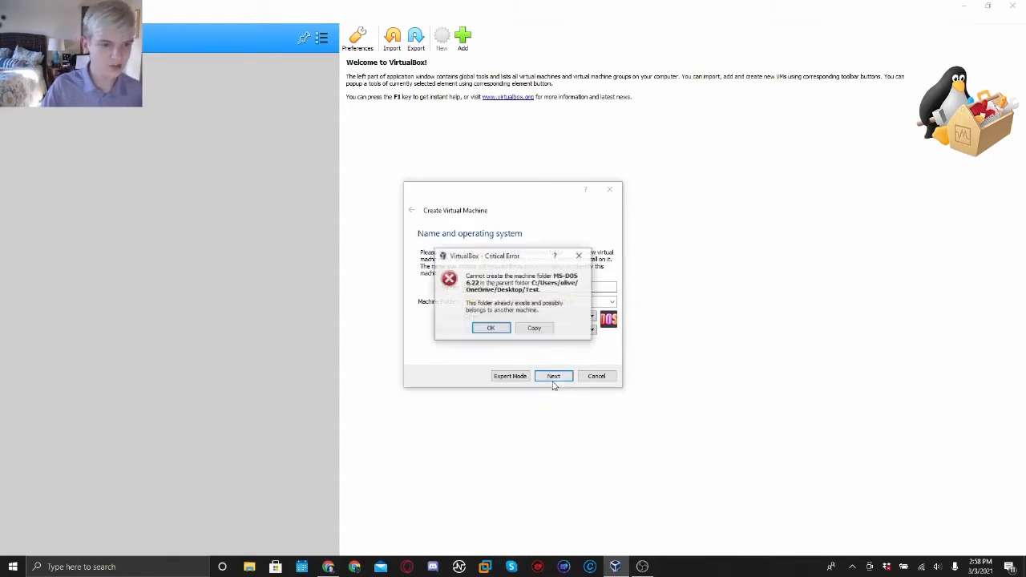
click(491, 329)
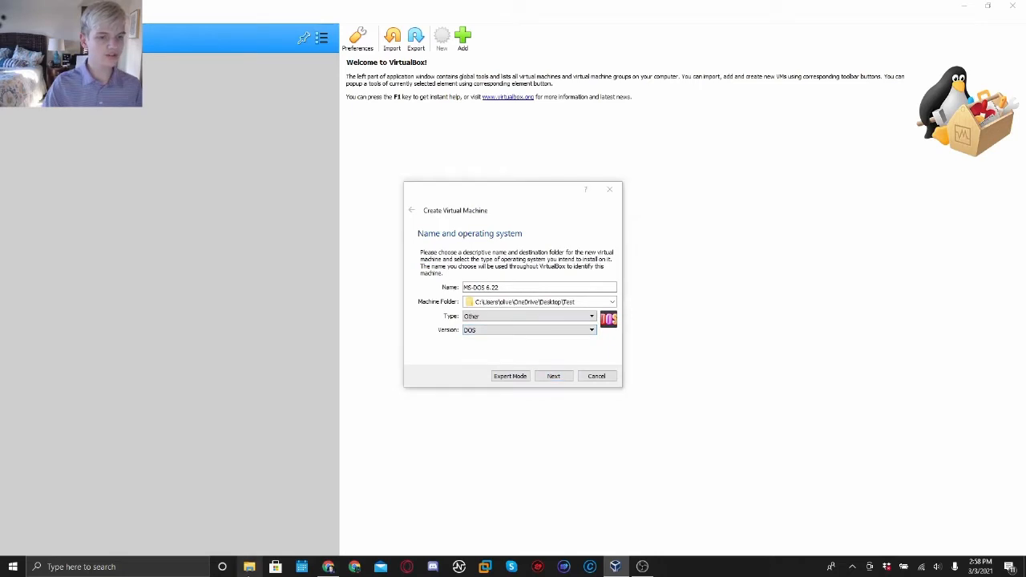
- In File Explorer, delete the existing MS-DOS 6.22 folder inside the Desktop's Test folder, and return to the VirtualBox wizard
click(249, 567)
click(626, 246)
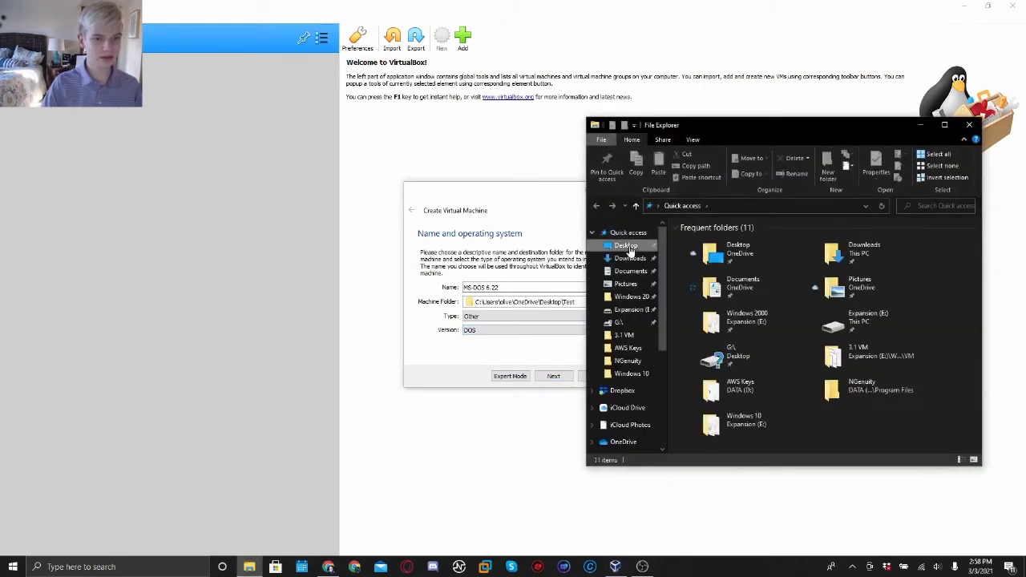
click(720, 253)
double_click(720, 253)
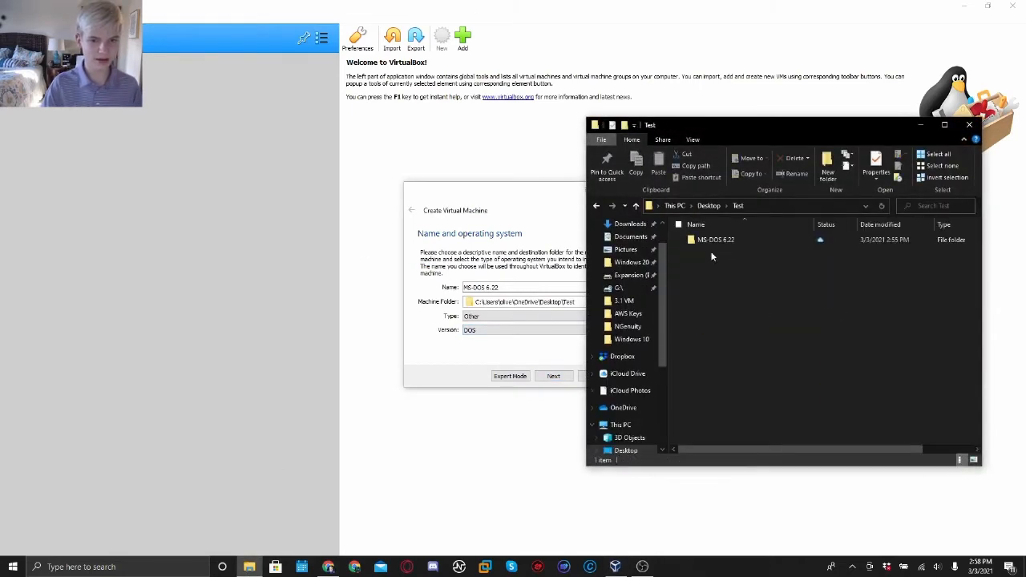
right_click(702, 242)
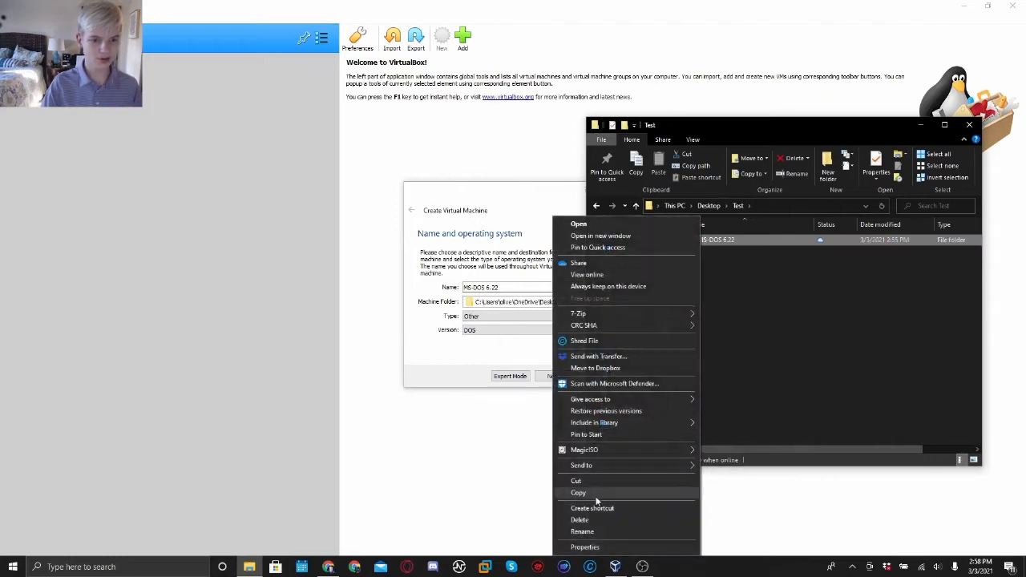
click(593, 521)
click(549, 302)
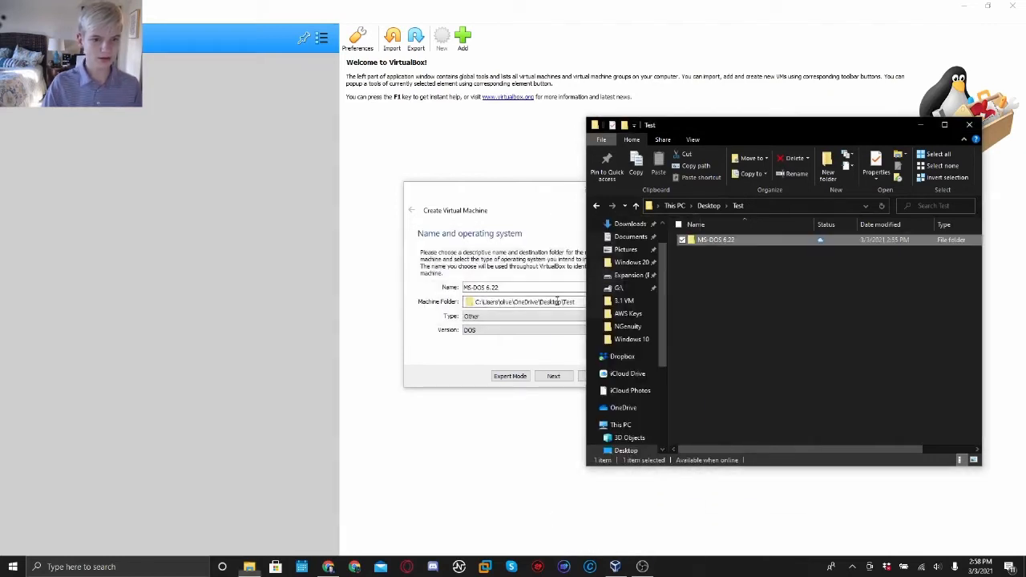
click(494, 405)
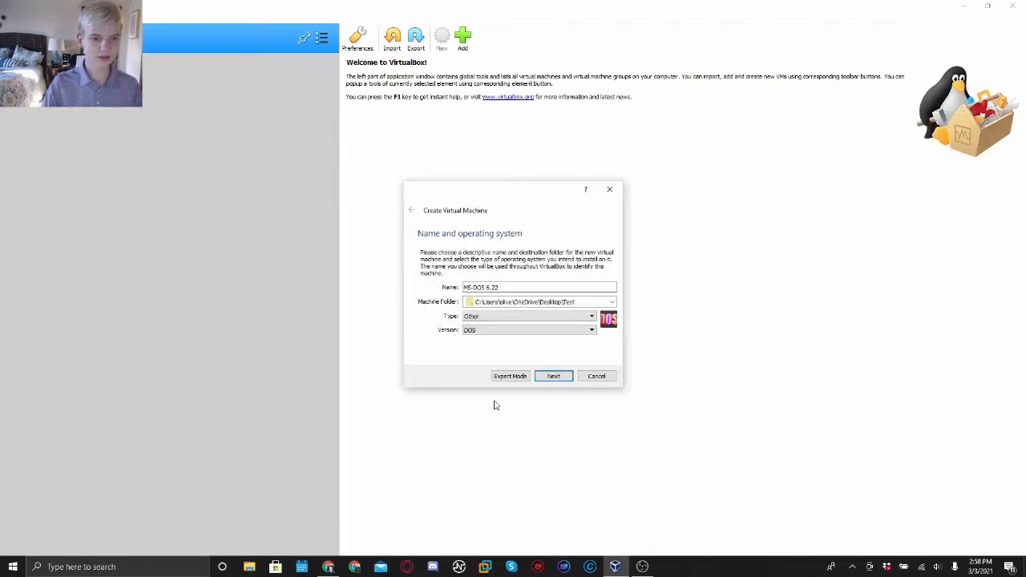
- Continue to the memory size and allocate 512 MB of RAM to the virtual machine
click(553, 376)
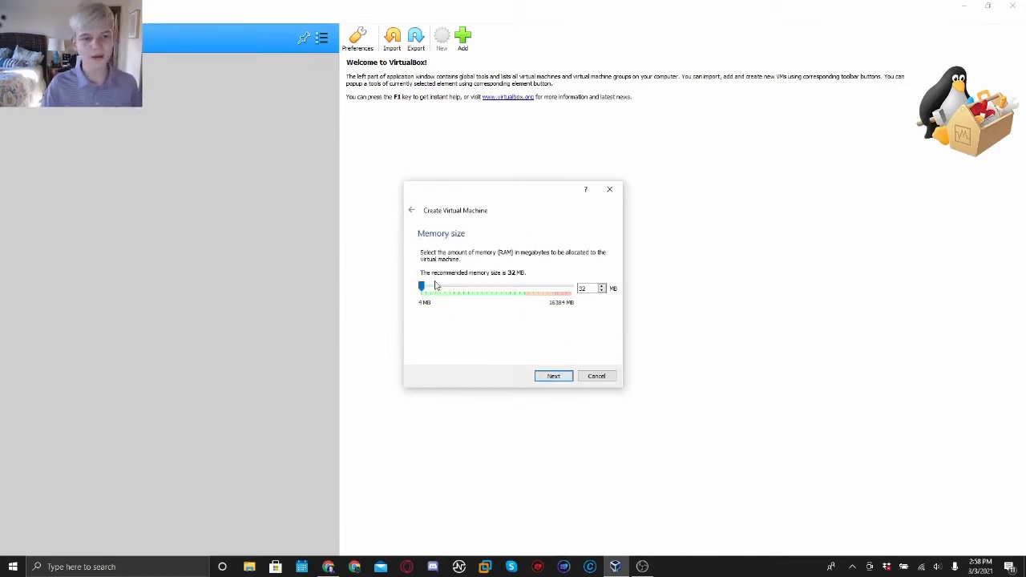
drag(421, 288, 426, 293)
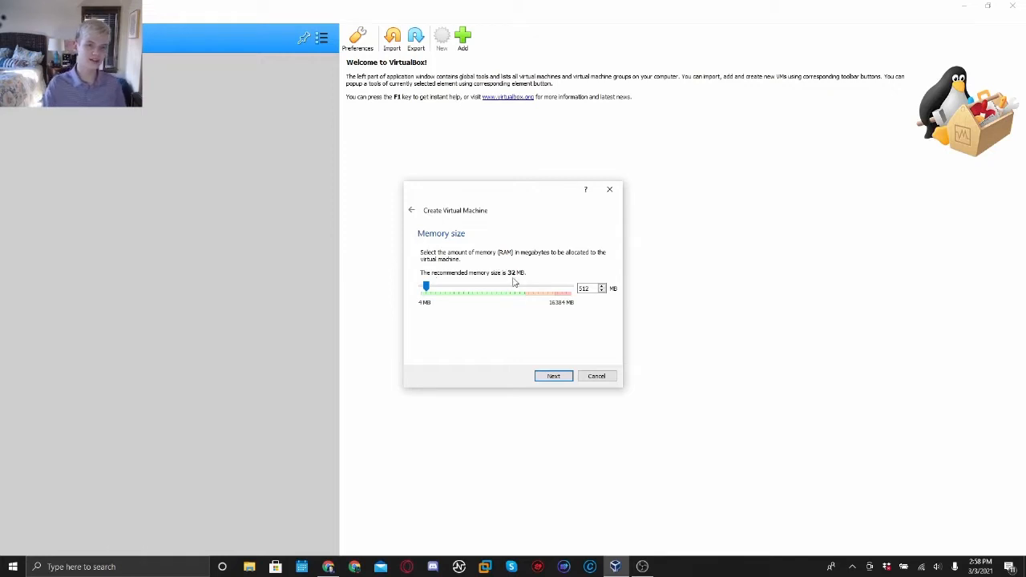
click(555, 380)
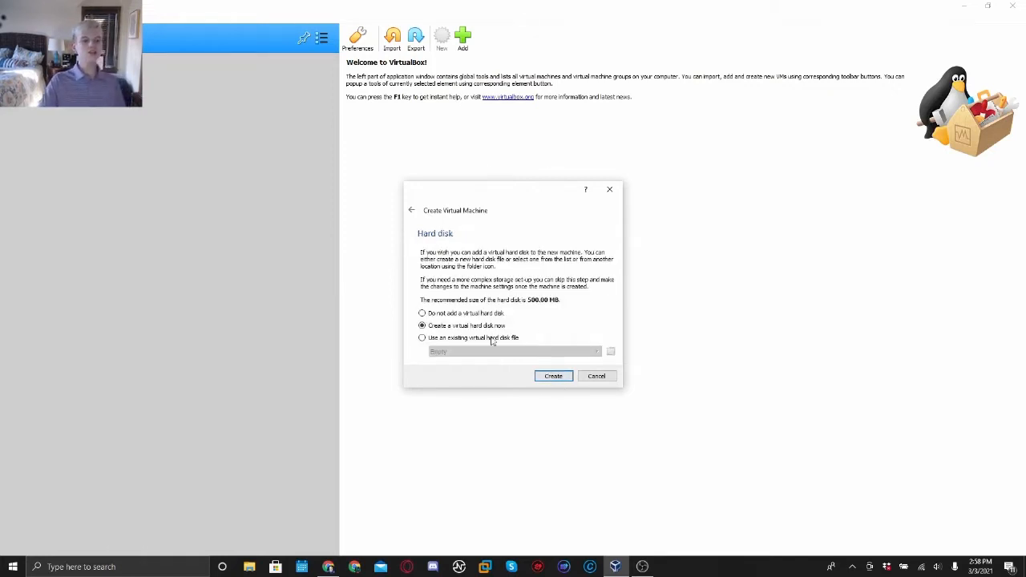
- Create a new dynamically allocated VDI virtual hard disk of 500 MB for the machine
click(559, 378)
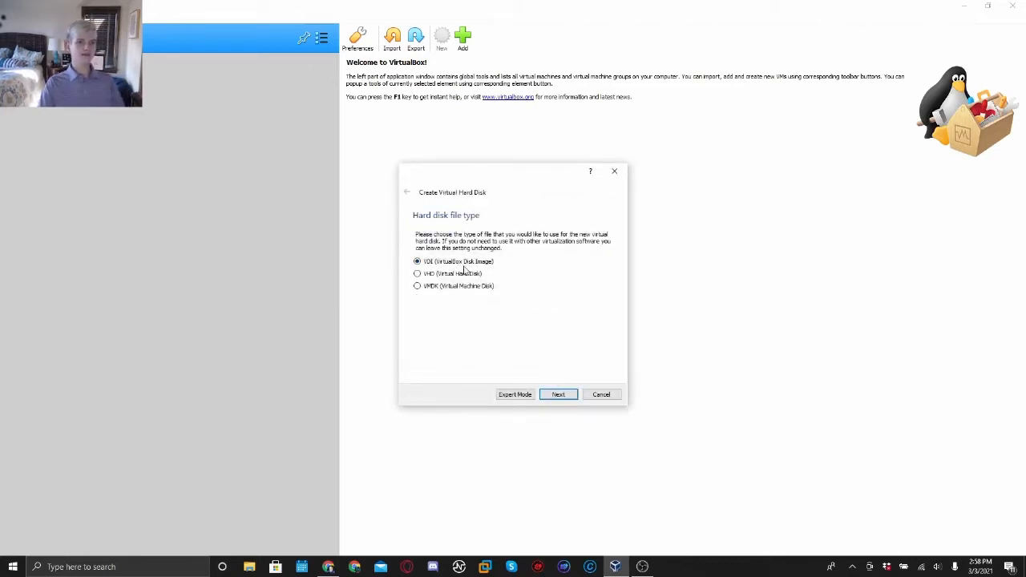
click(558, 396)
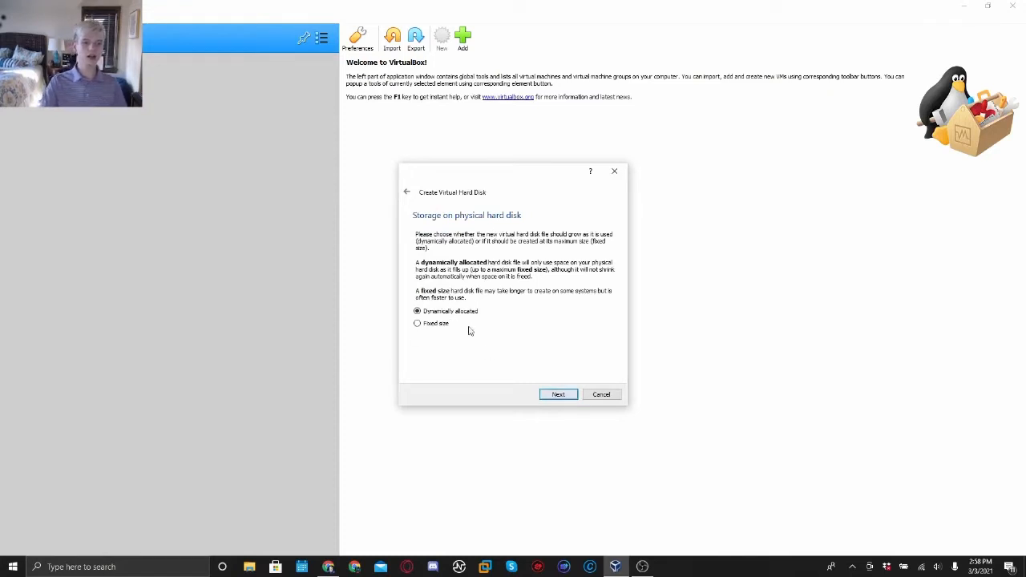
click(566, 396)
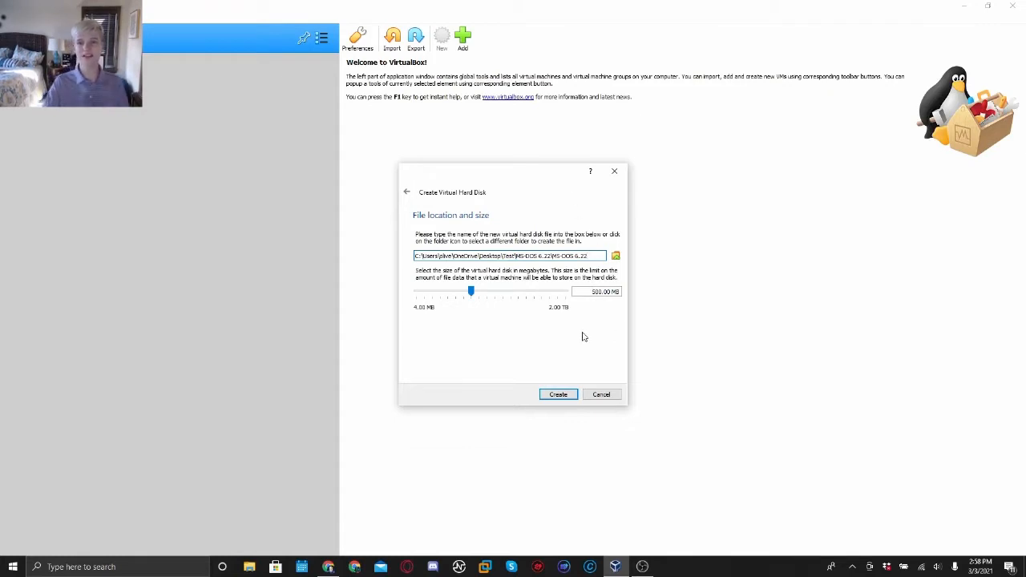
click(564, 395)
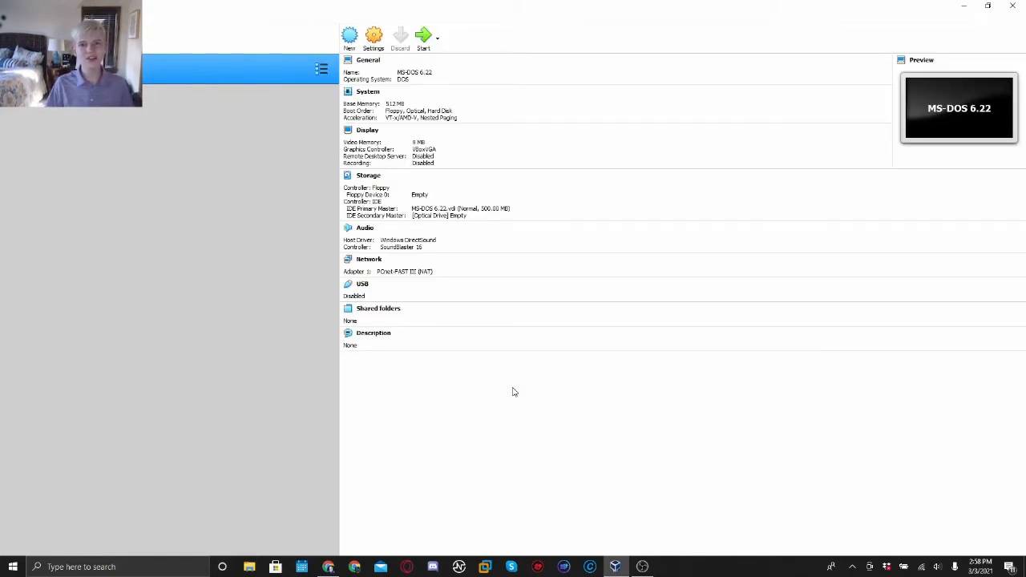
- Attach the image "Disk 1 - Setup - 1.44mb" from E:\MS-DOS\6.22 to the machine's empty floppy drive and save the settings
click(374, 40)
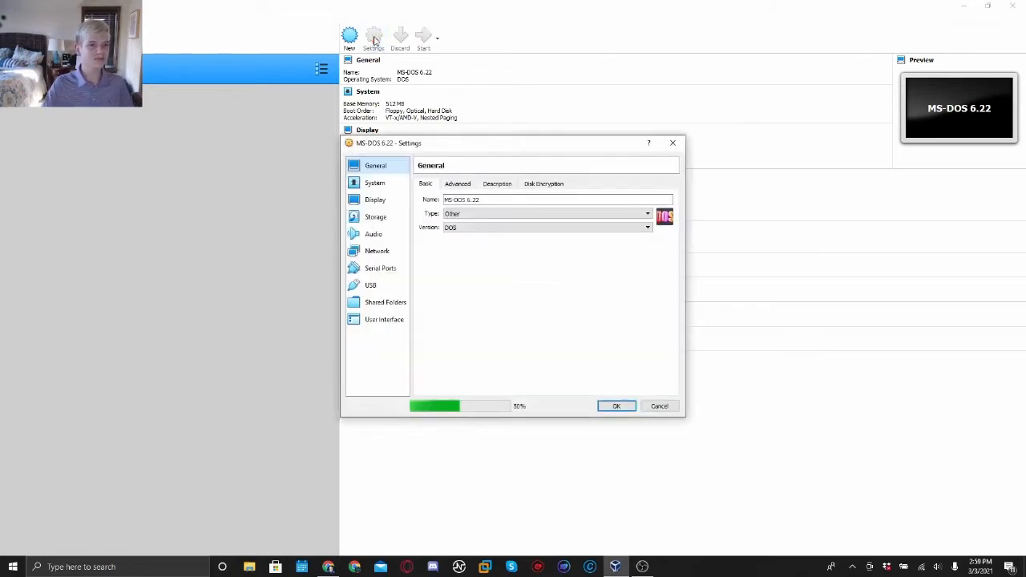
click(383, 189)
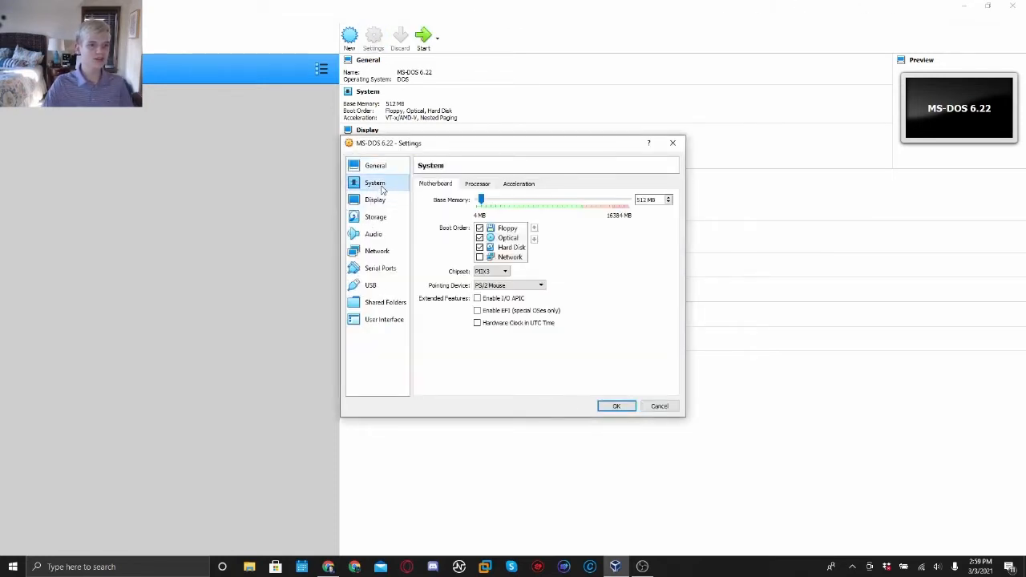
click(383, 216)
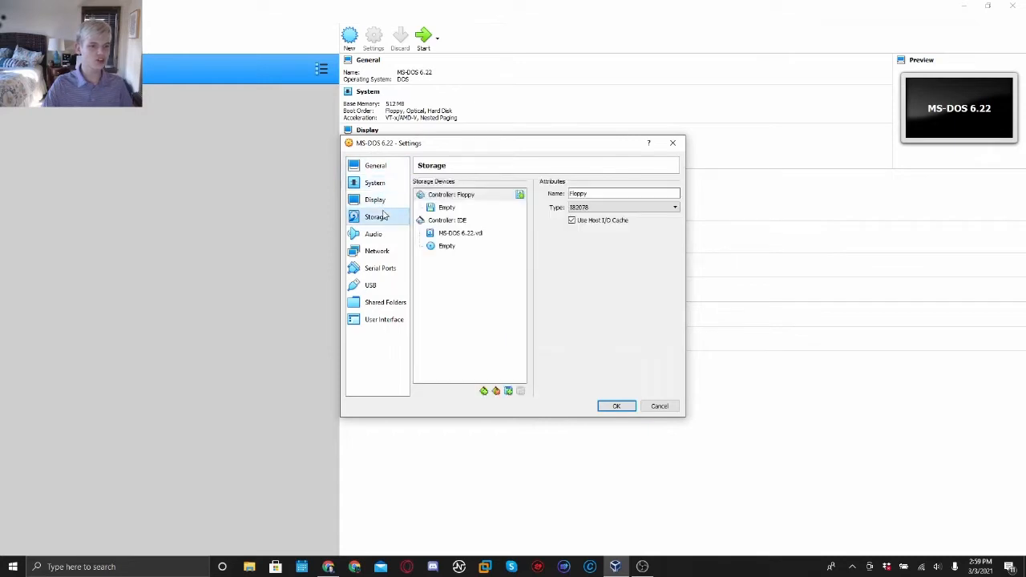
click(471, 207)
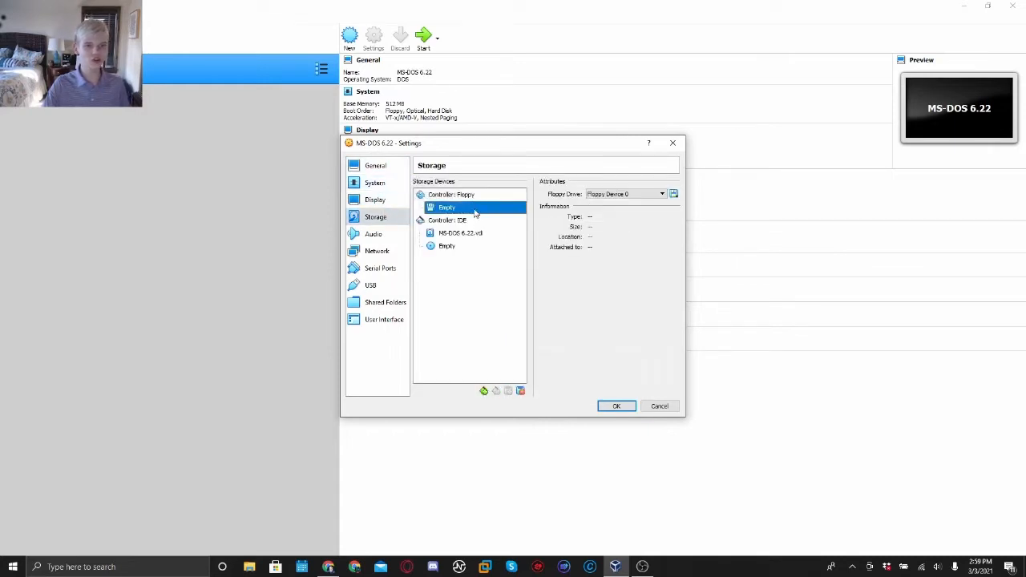
click(674, 194)
click(678, 220)
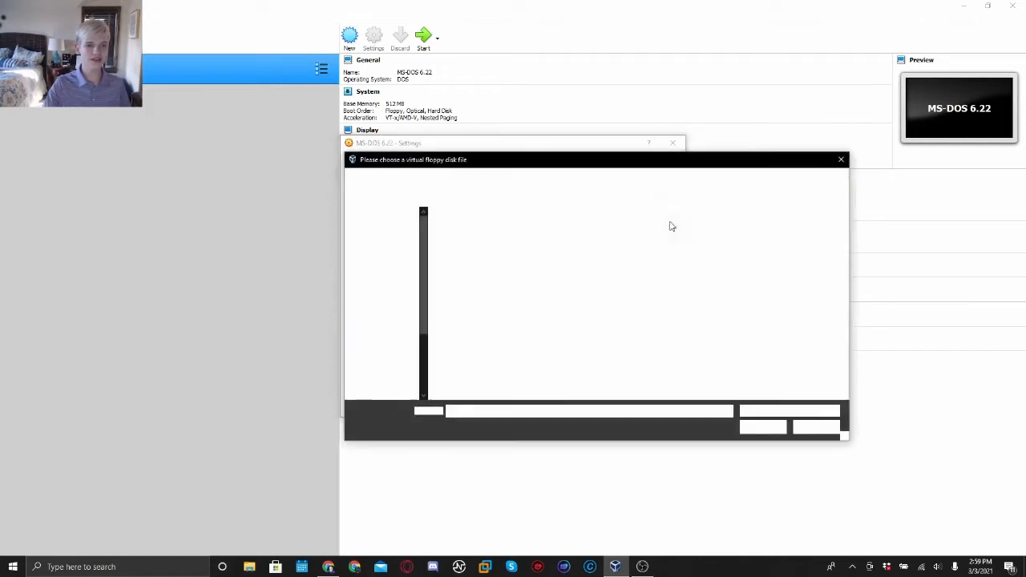
scroll(396, 275, down, 1)
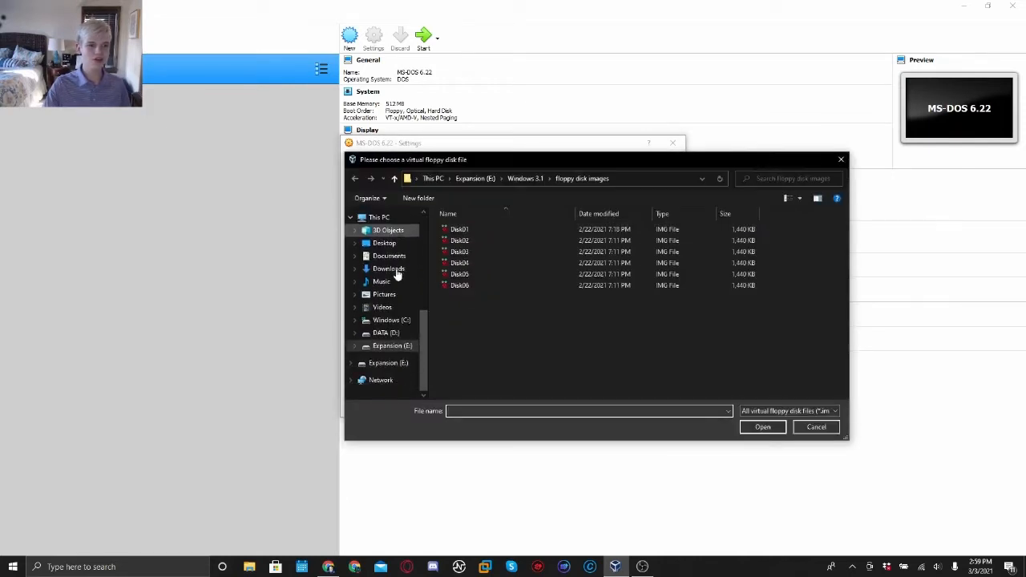
click(394, 345)
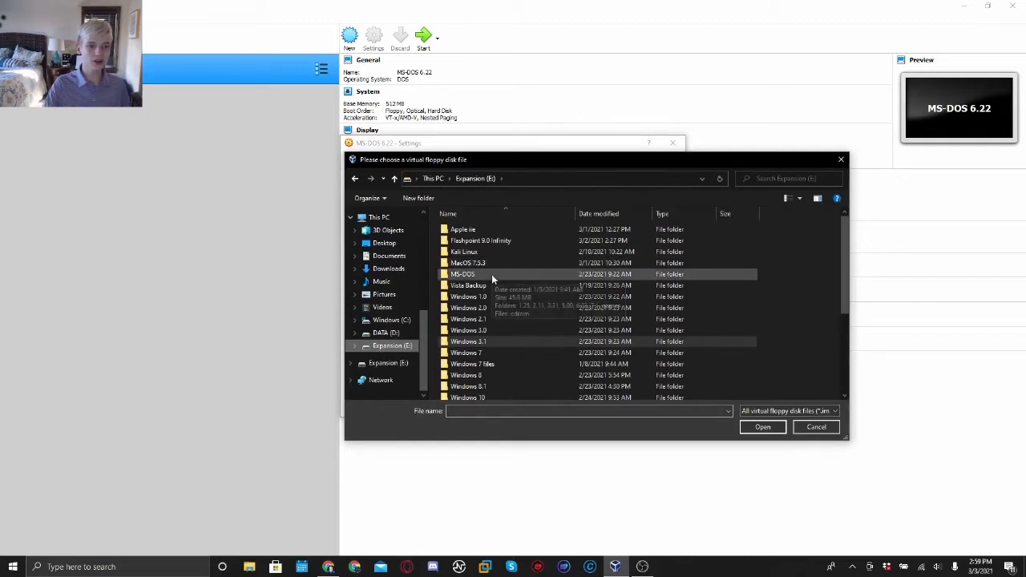
double_click(491, 274)
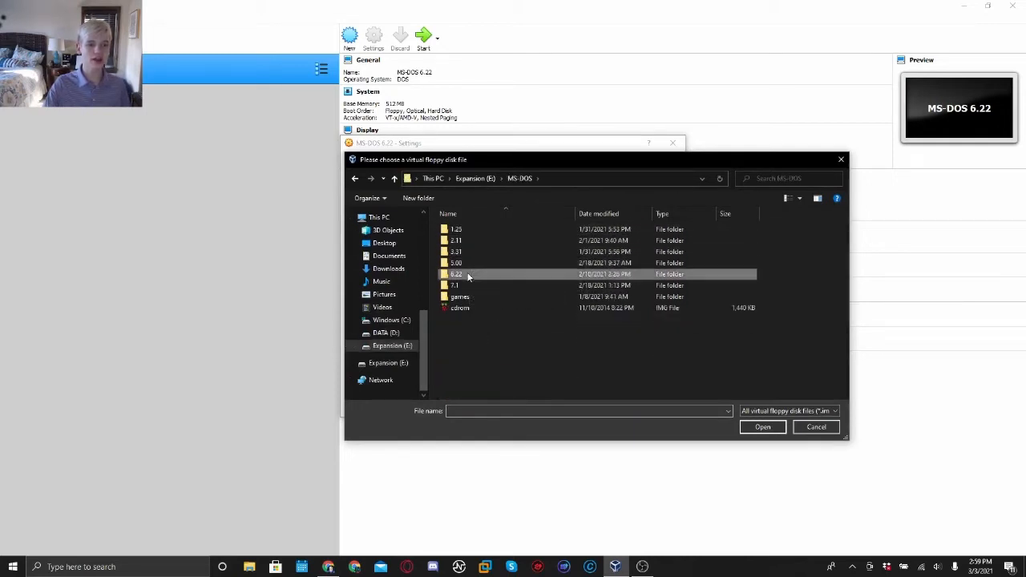
double_click(469, 275)
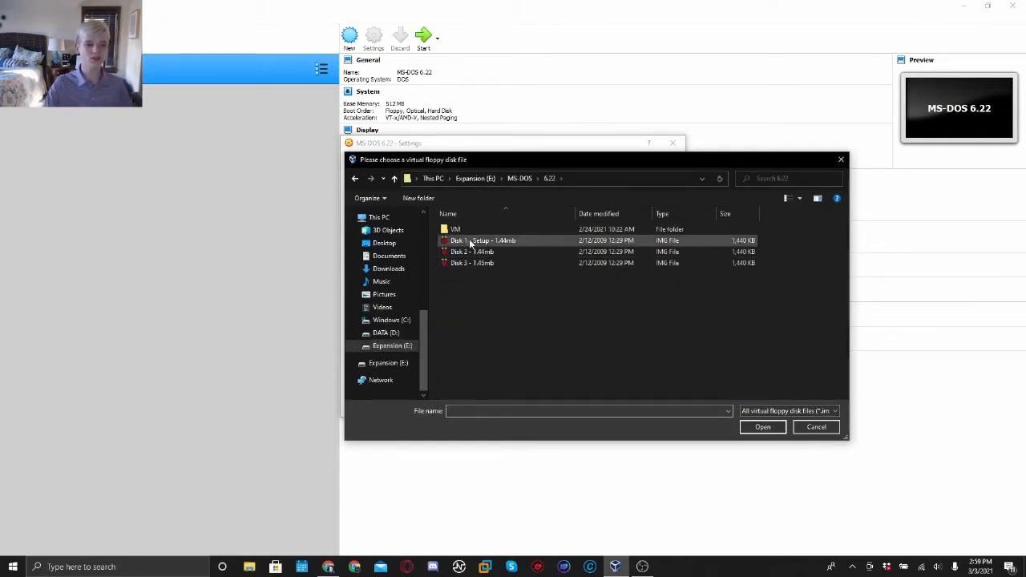
click(471, 244)
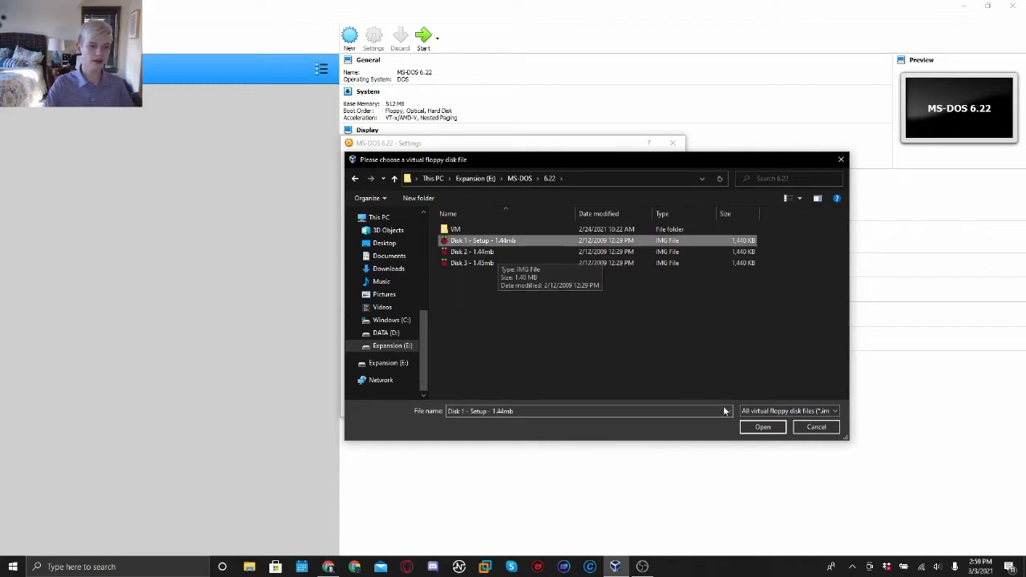
click(762, 428)
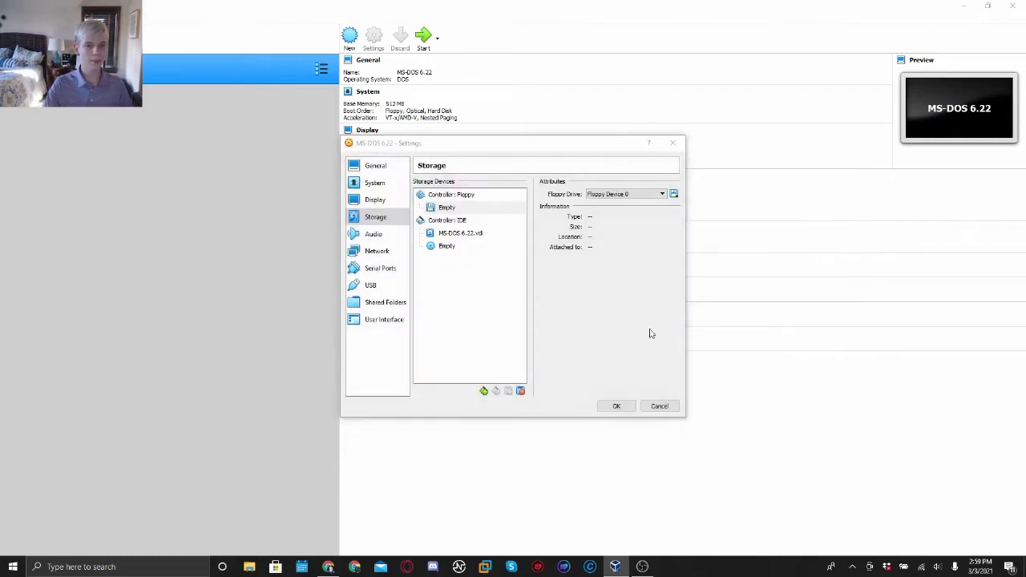
click(620, 407)
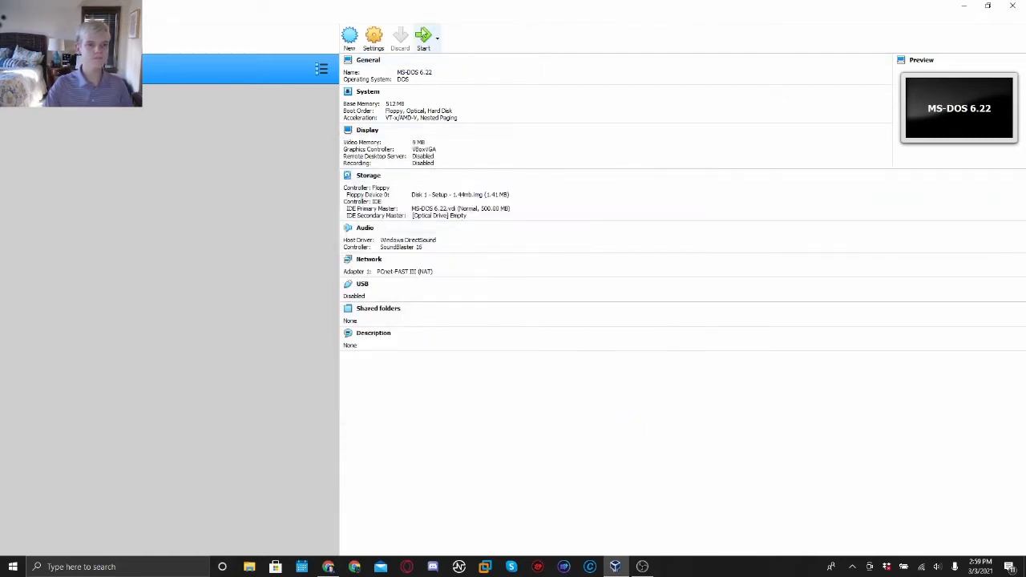
- Start the MS-DOS 6.22 machine without a start-up optical disk, and maximize its window with the keyboard capture notice dismissed
click(423, 34)
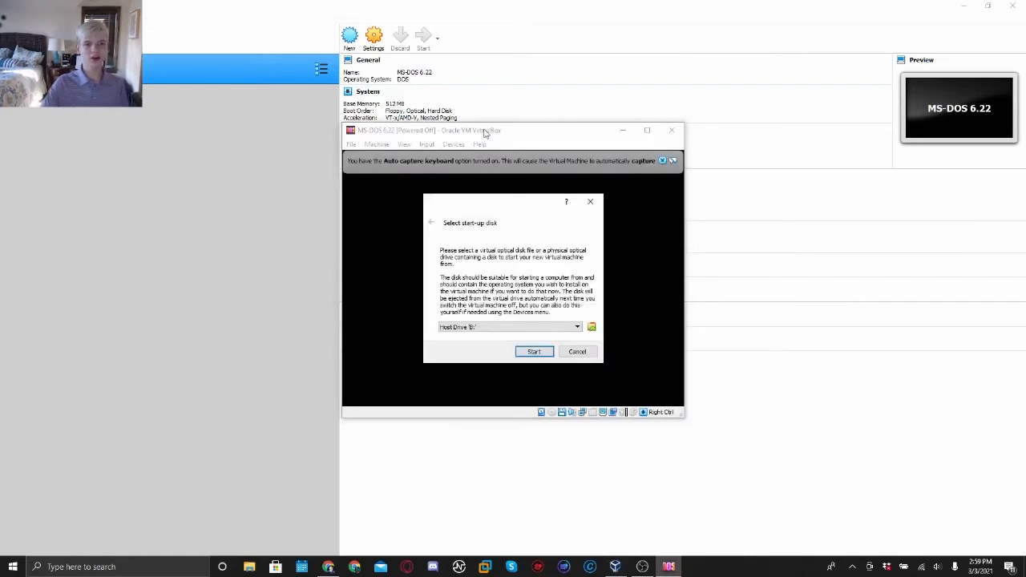
click(539, 328)
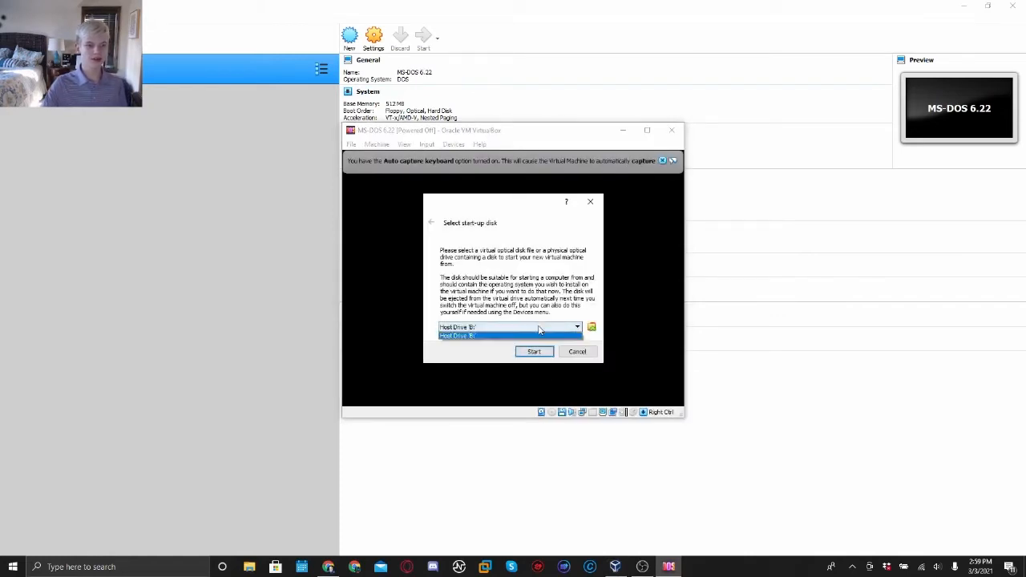
click(578, 354)
click(647, 130)
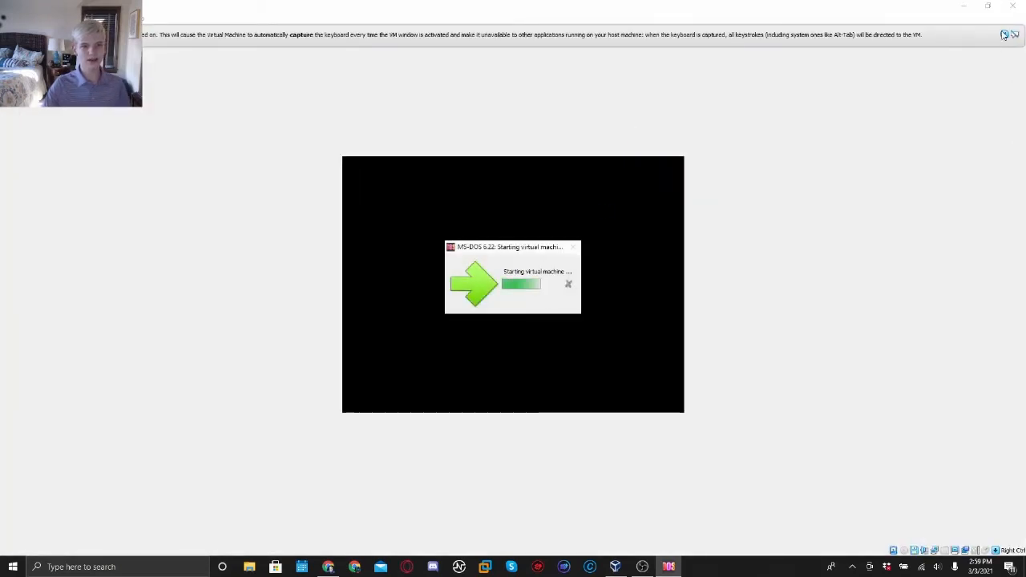
click(1004, 34)
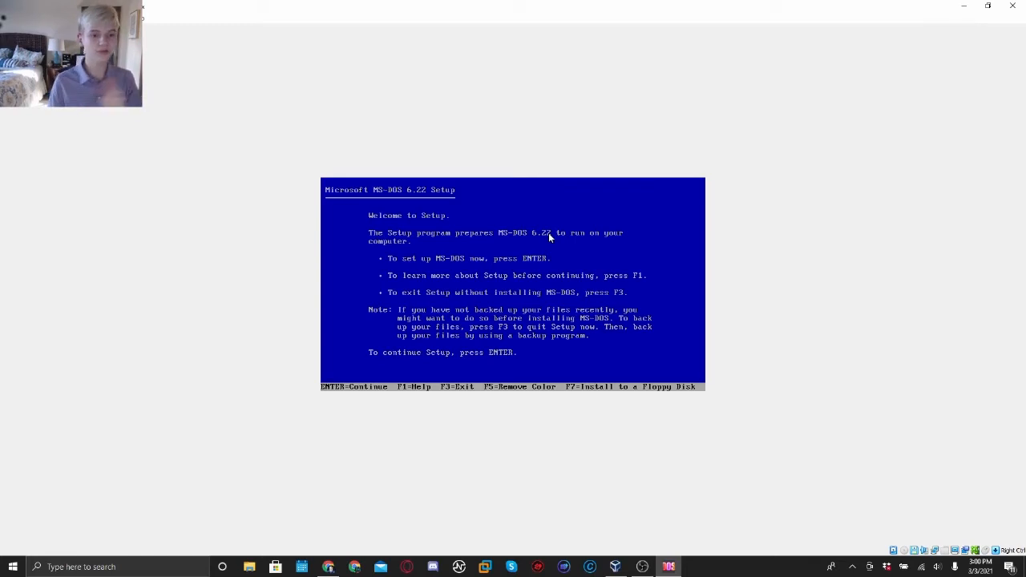
- Begin MS-DOS 6.22 Setup and have it configure the unallocated disk space
key(Return)
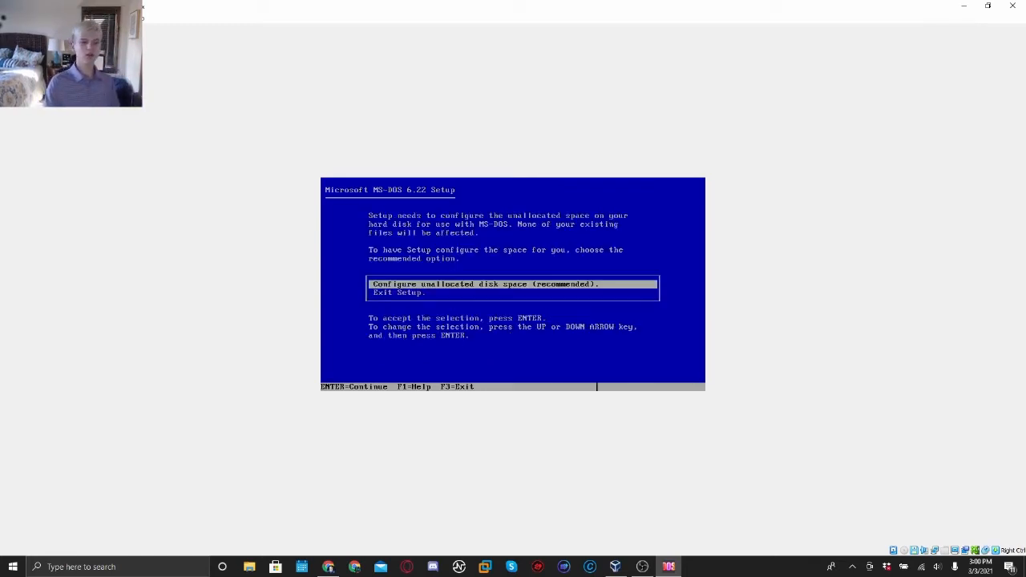
key(Return)
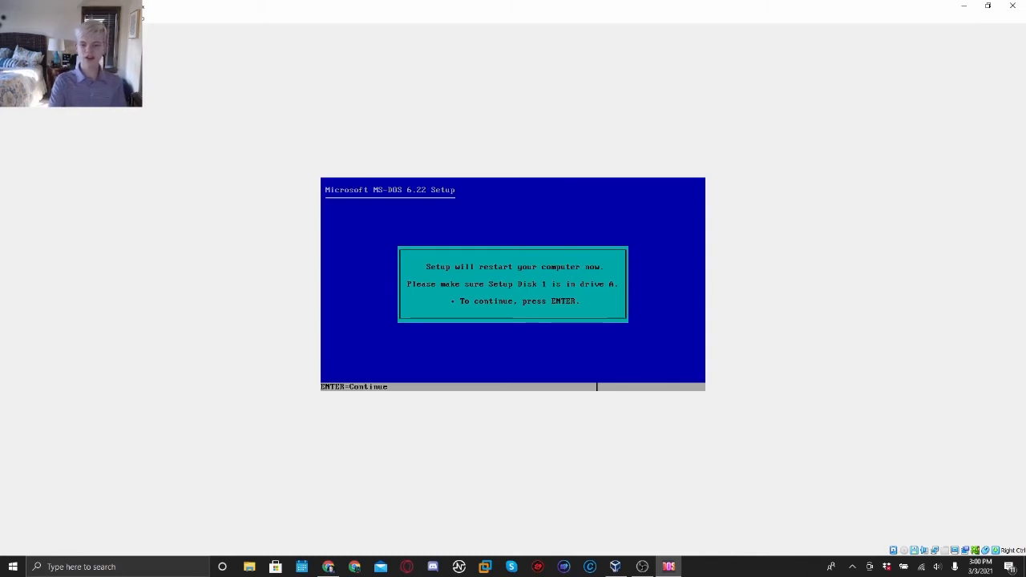
- Restart the machine for Setup to continue, accepting the United States system settings and the C:\DOS installation directory
key(Return)
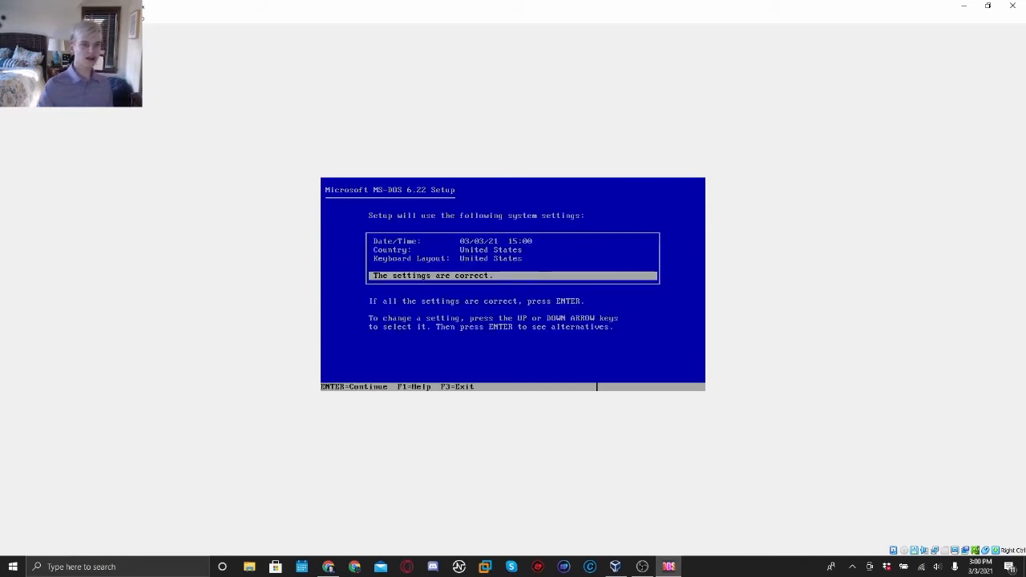
key(Up)
key(Up)
key(Up)
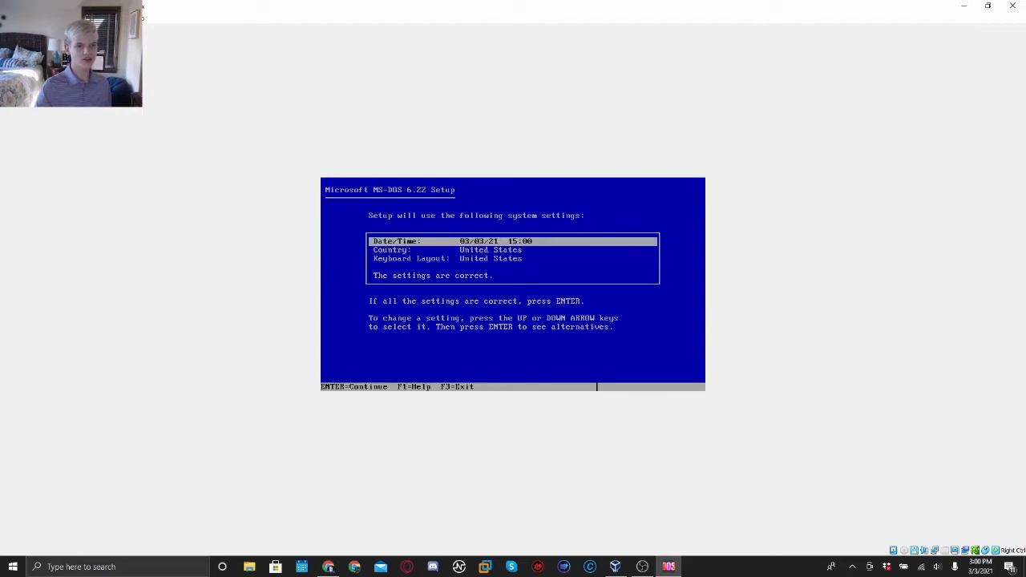
key(Down)
key(Down)
key(Down)
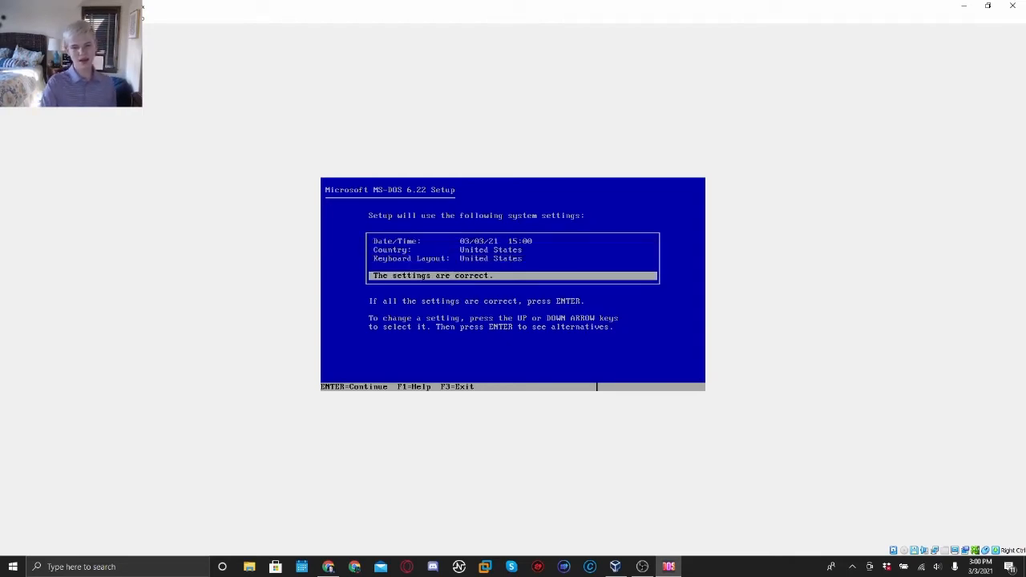
key(Return)
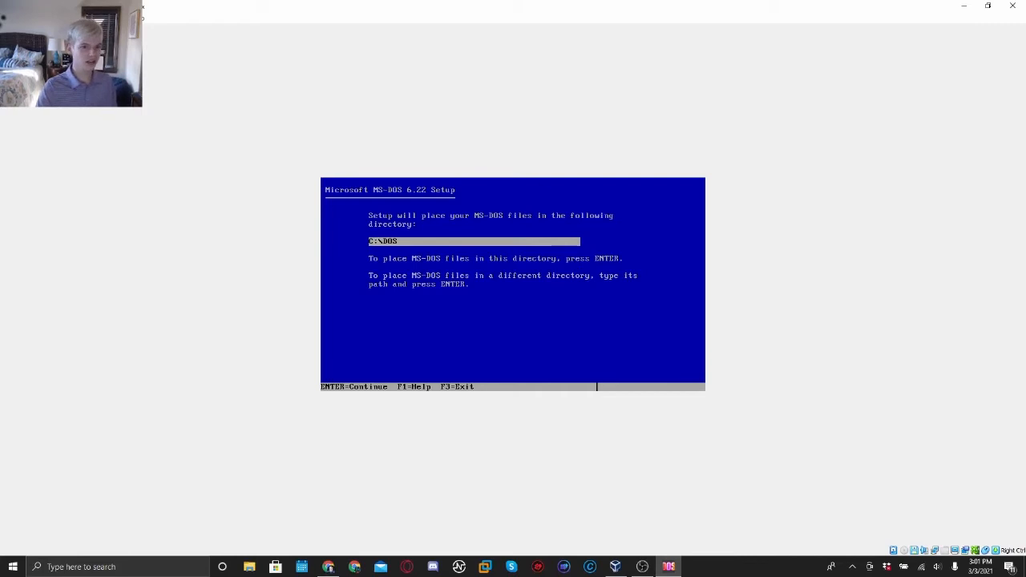
key(Return)
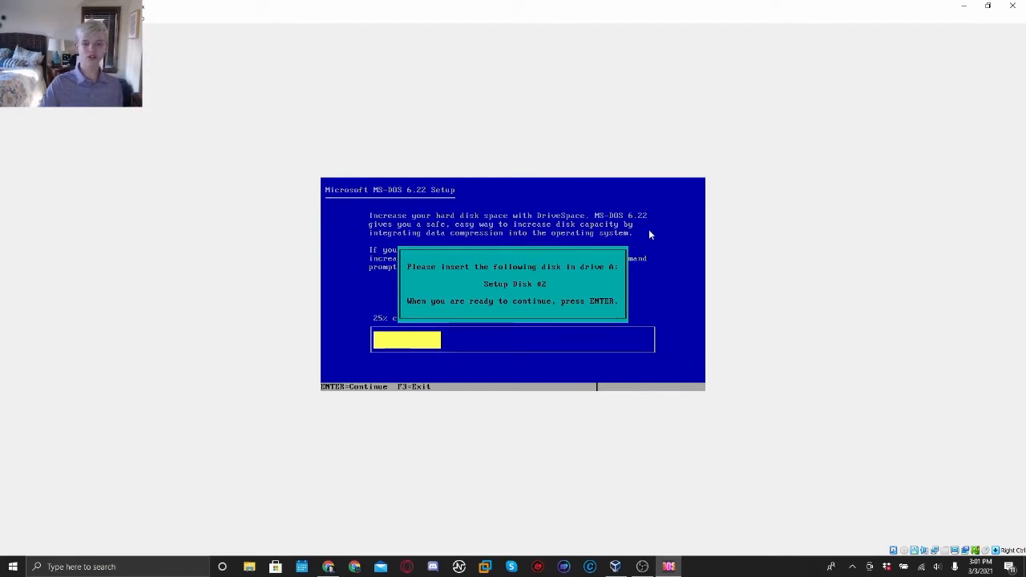
- Insert the image "Disk 2 - 1.44mb" into the virtual floppy drive and continue MS-DOS Setup
click(916, 551)
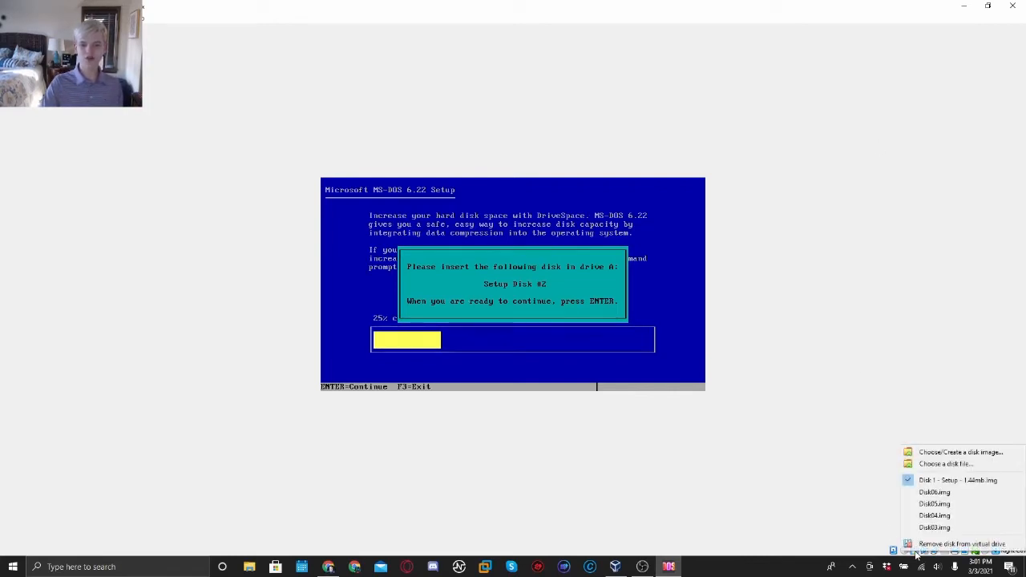
click(923, 465)
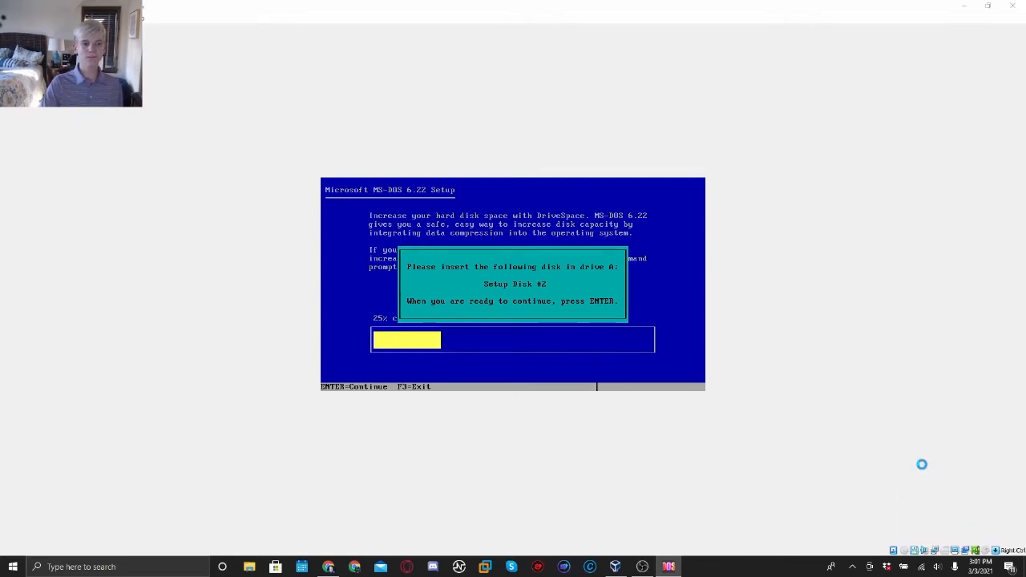
click(176, 113)
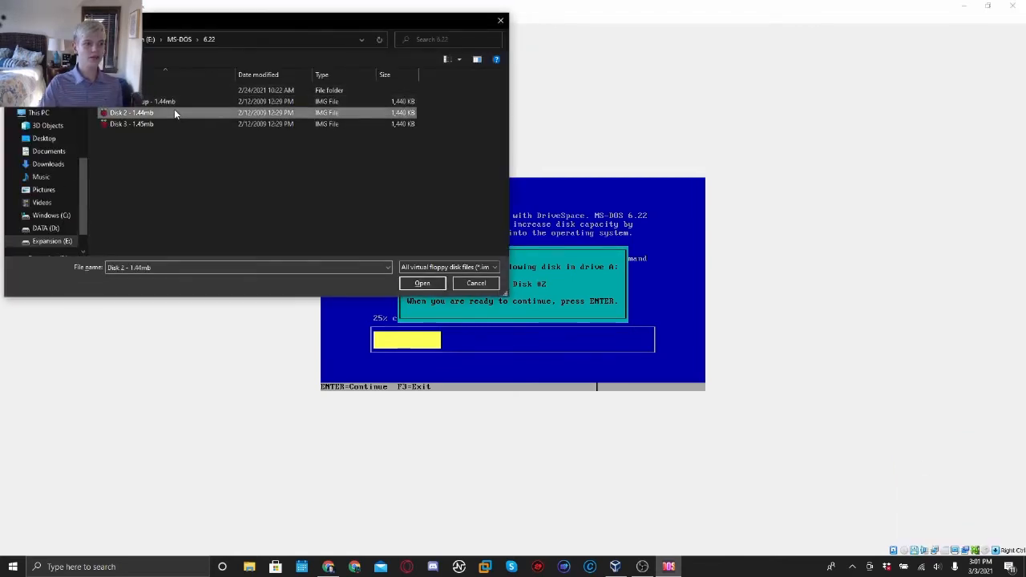
click(431, 283)
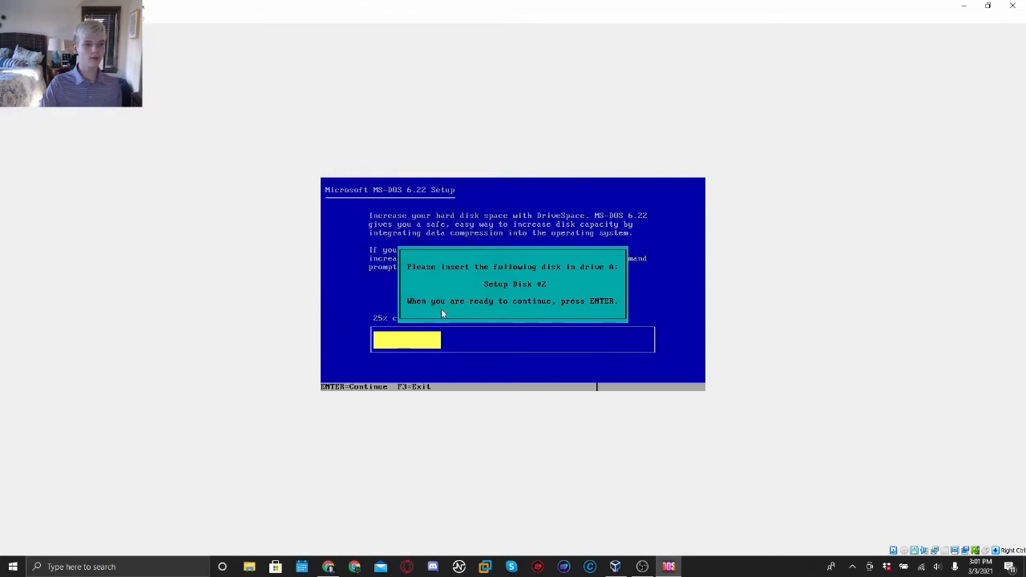
key(Return)
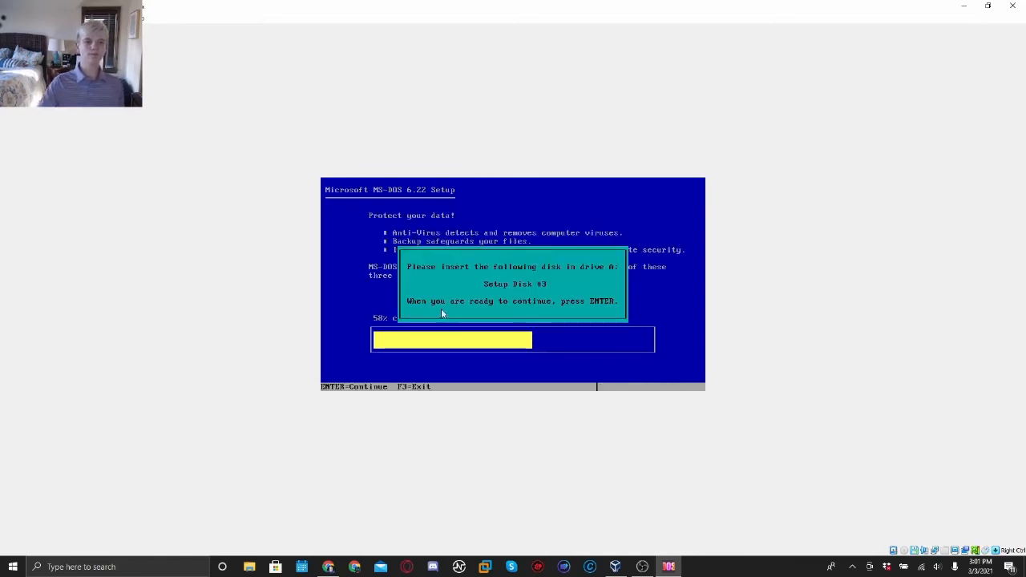
- Insert the image "Disk 3 - 1.45mb" into the virtual floppy drive and continue MS-DOS Setup
click(915, 554)
click(934, 469)
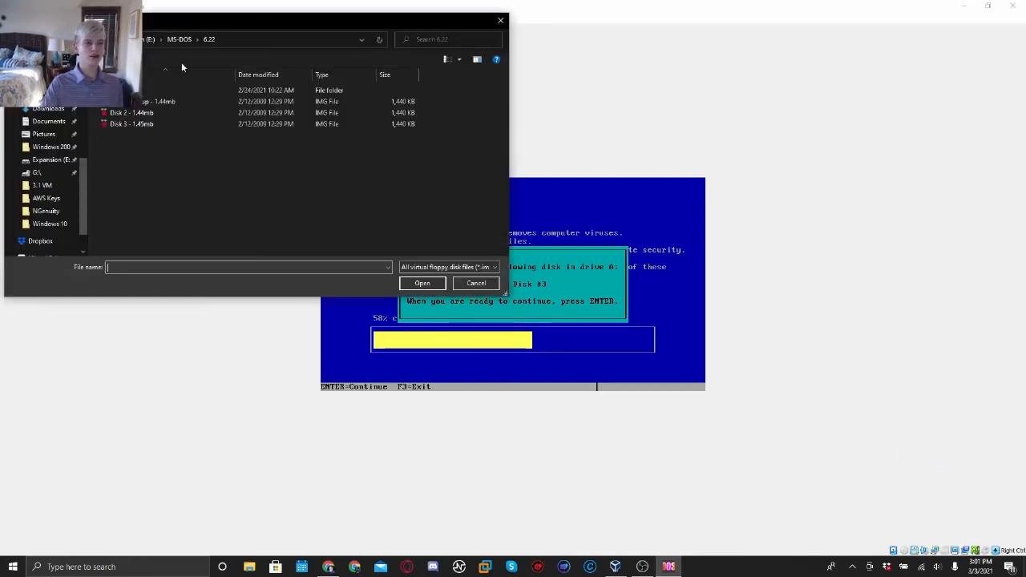
click(132, 124)
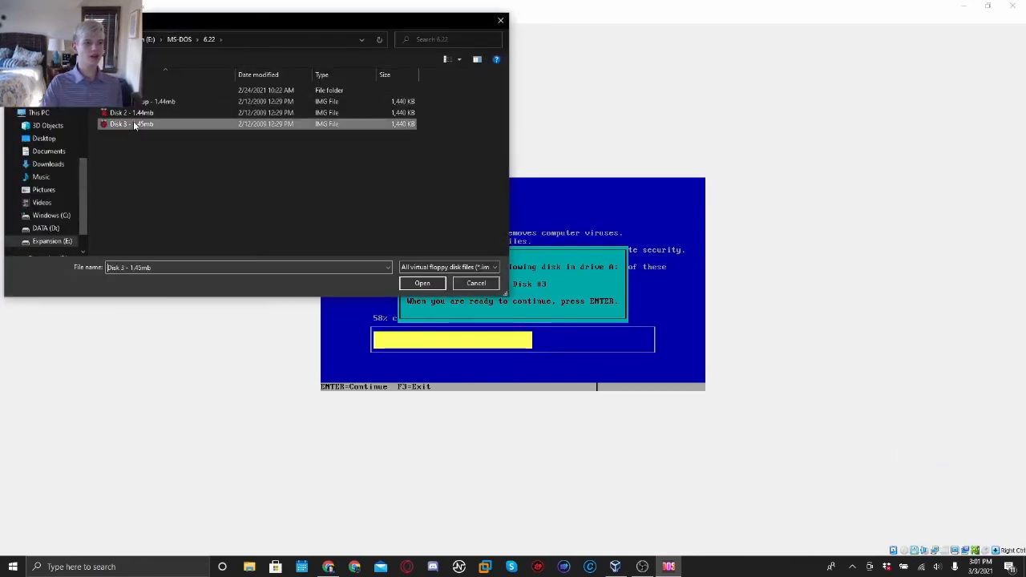
click(421, 284)
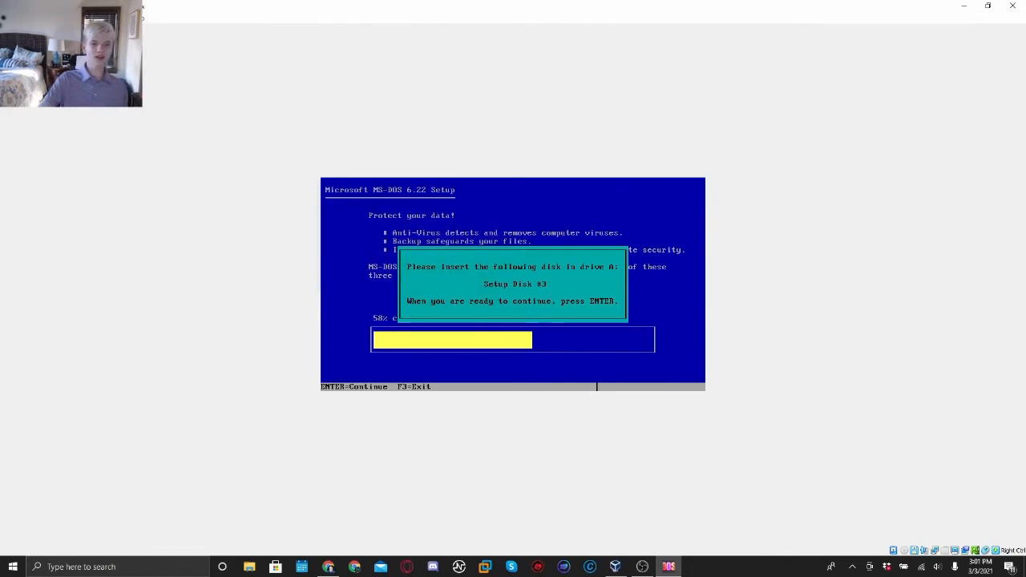
key(Return)
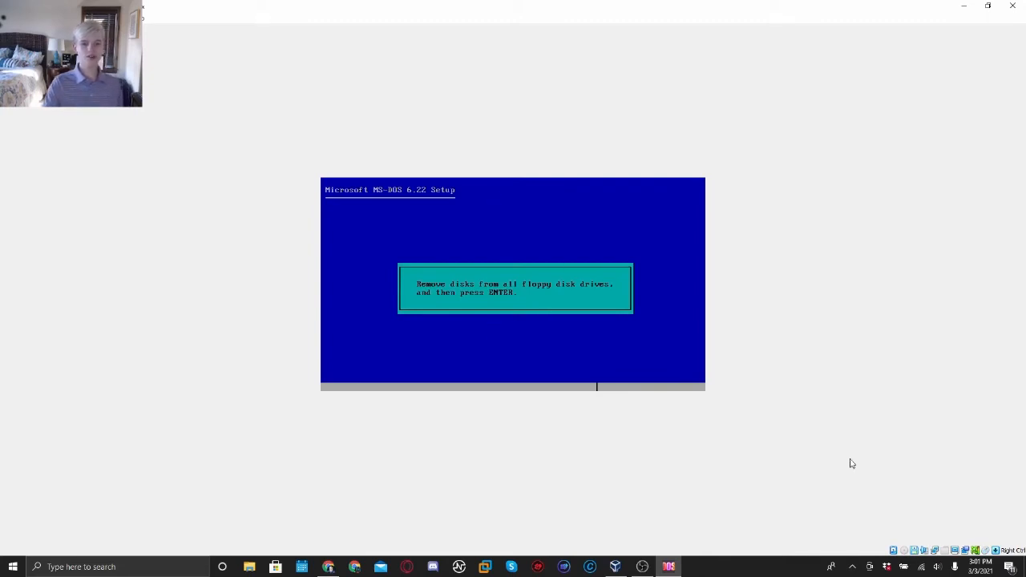
- Remove the floppy disk from the virtual drive and complete MS-DOS Setup by restarting into the installed system
click(915, 557)
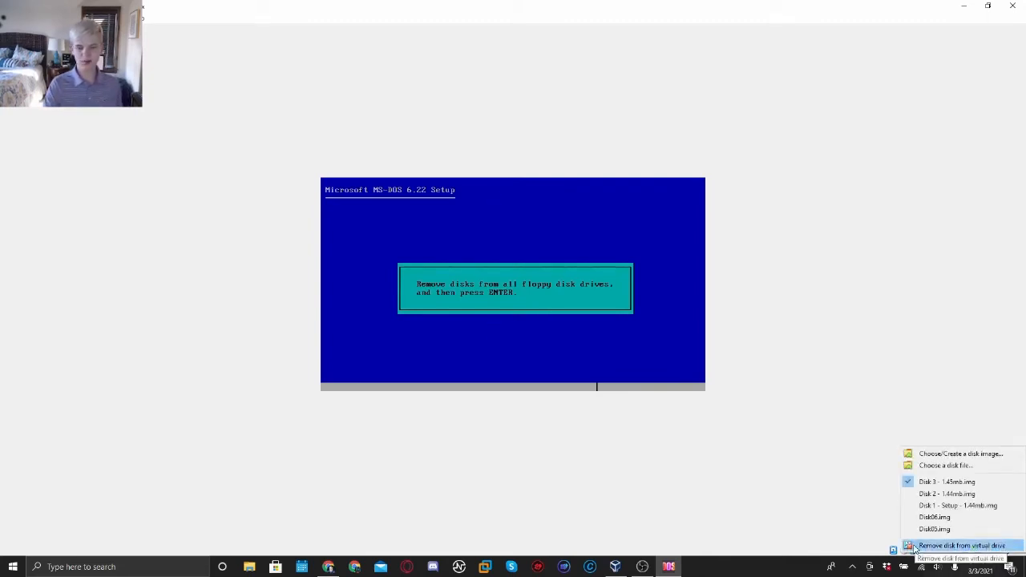
click(914, 547)
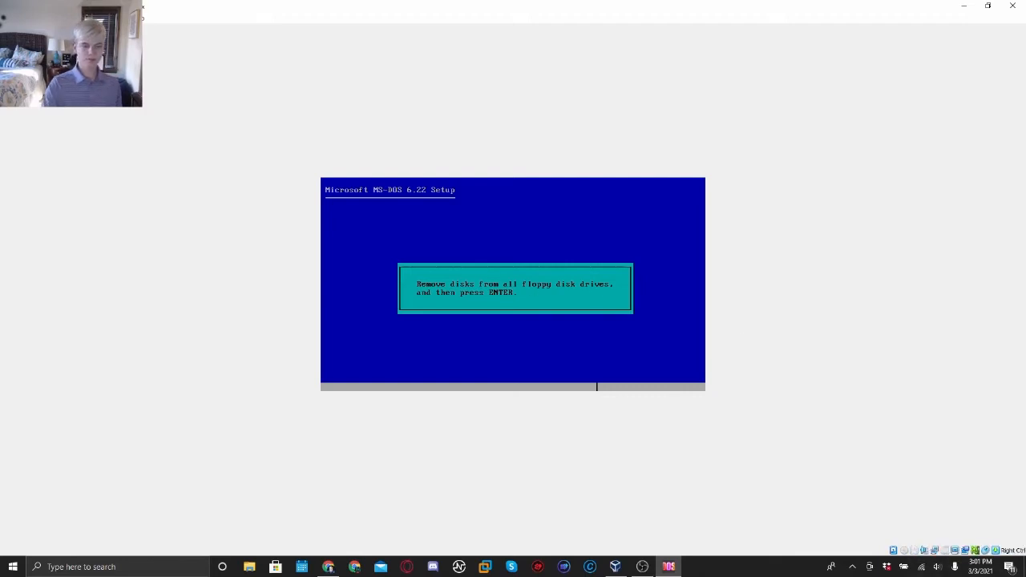
key(Return)
key(Return)
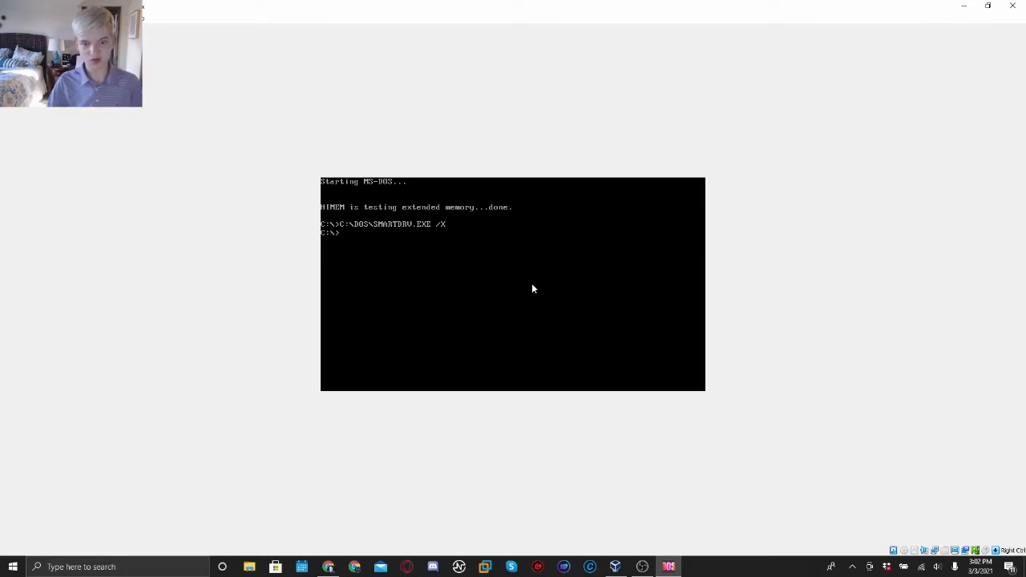
- Insert the "cdrom" floppy image from E:\MS-DOS into the virtual floppy drive
click(913, 551)
click(942, 472)
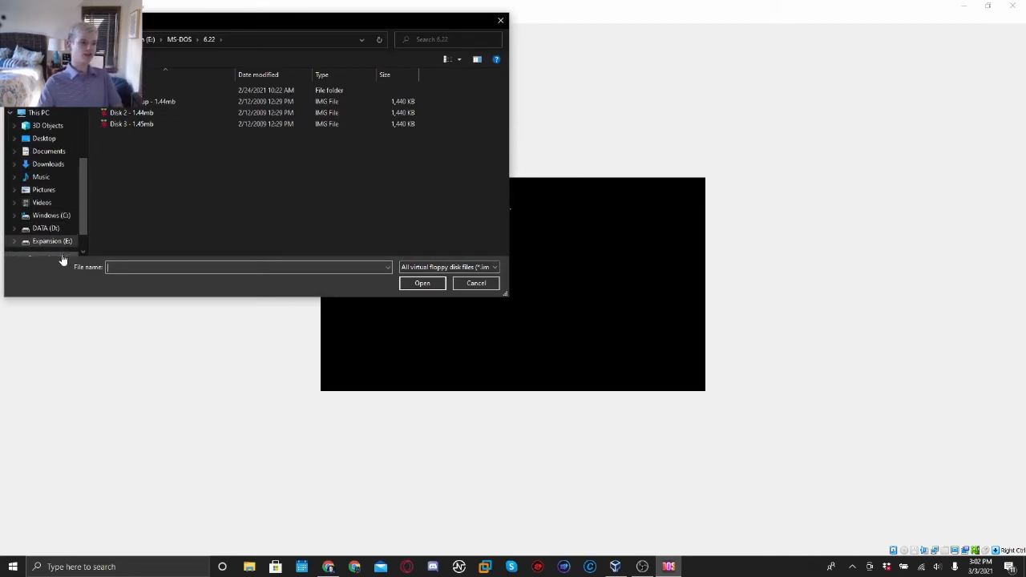
click(65, 242)
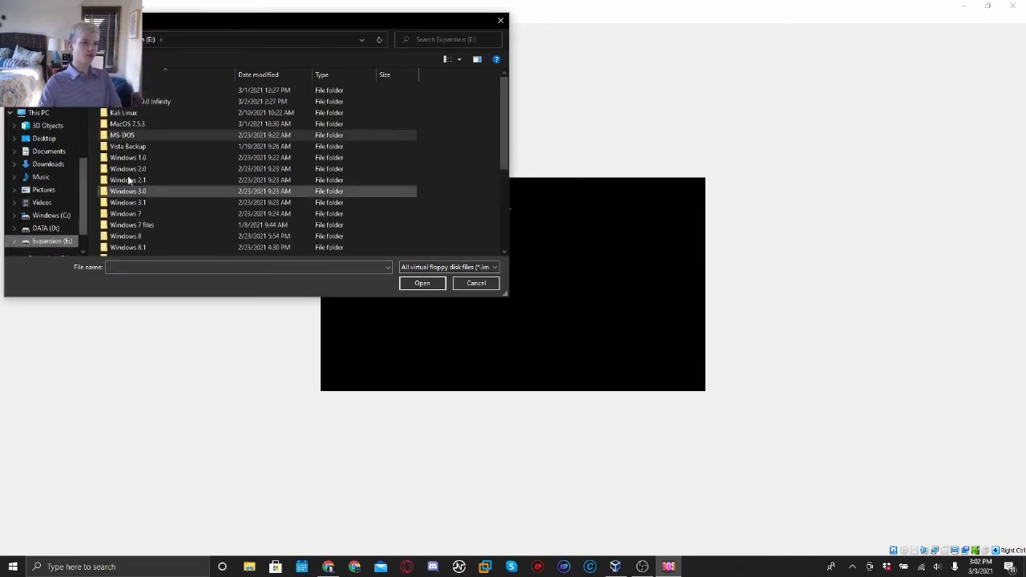
double_click(171, 136)
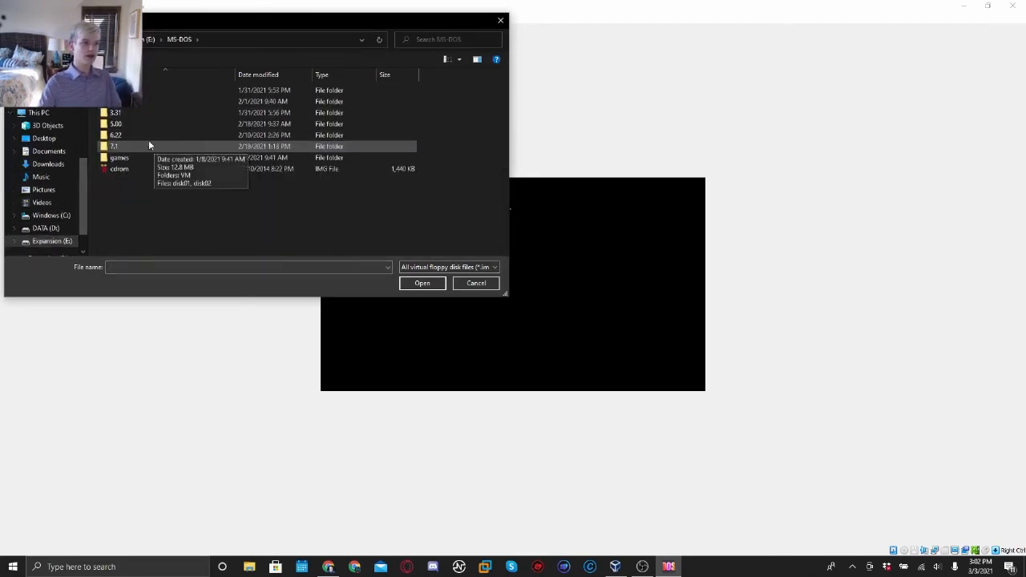
click(146, 169)
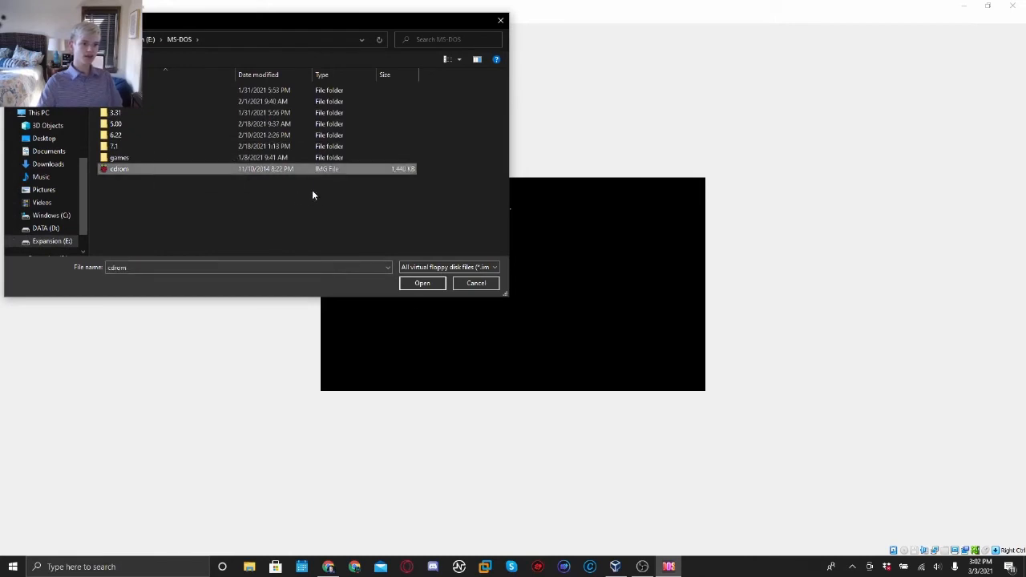
click(430, 288)
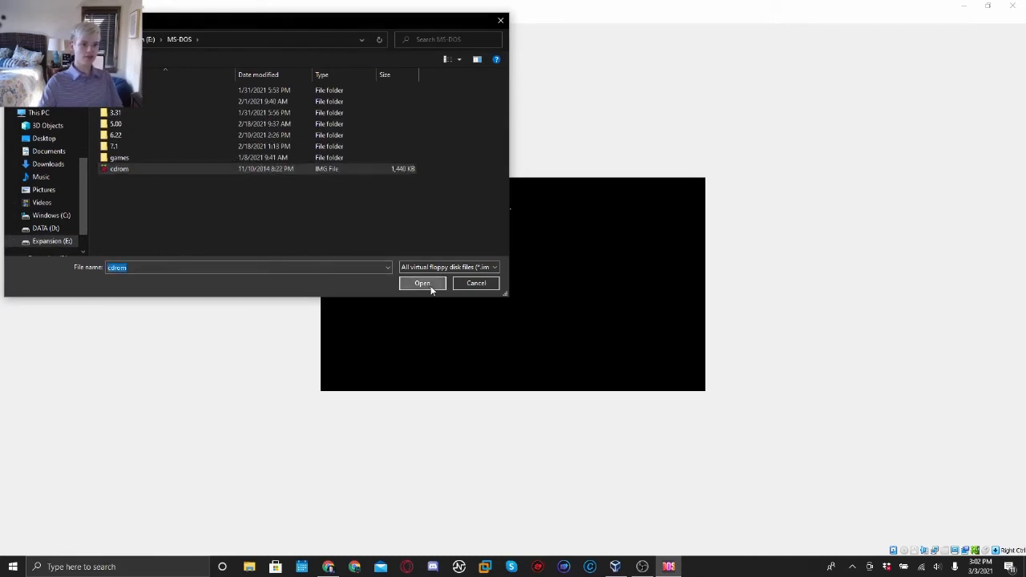
click(431, 291)
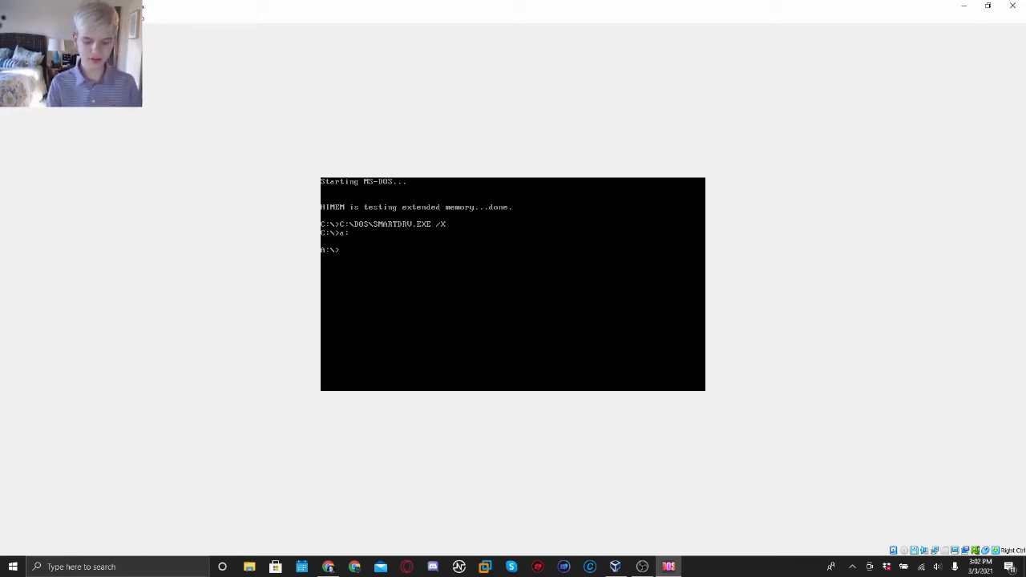
- List the files on drive A, run setup.bat to install the CD driver, and remove the floppy disk from the virtual drive
key(Return)
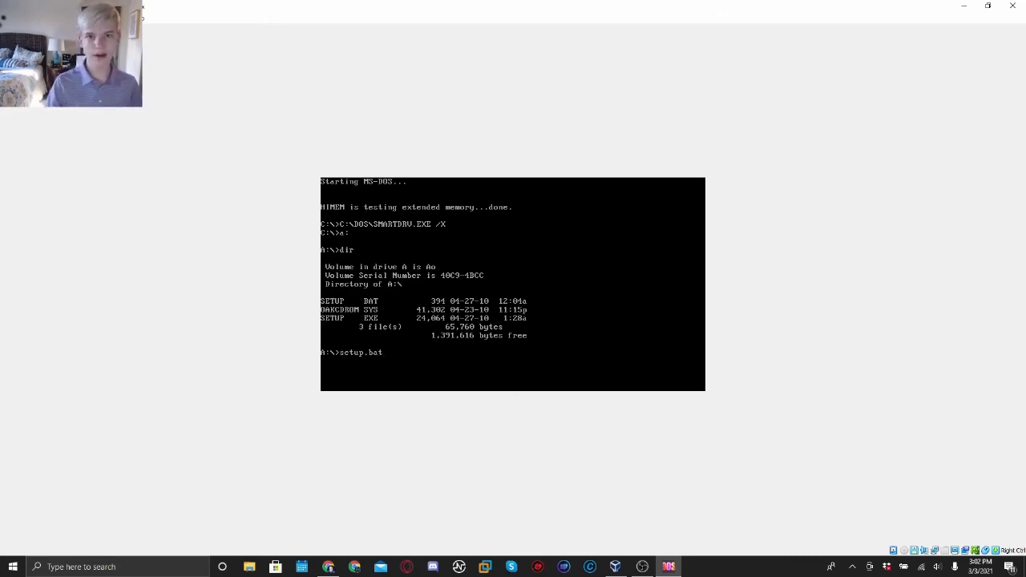
key(Return)
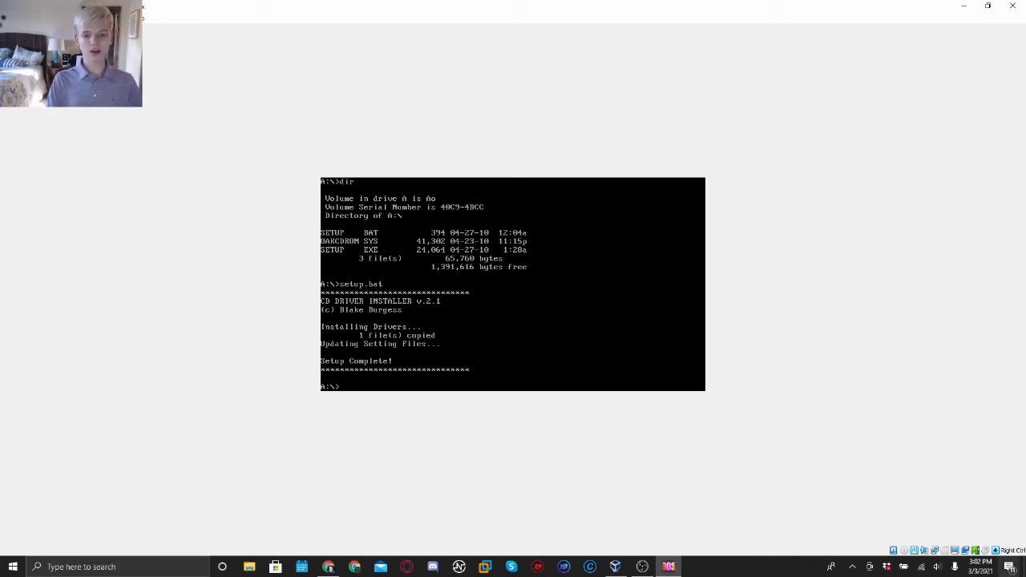
click(914, 552)
click(922, 542)
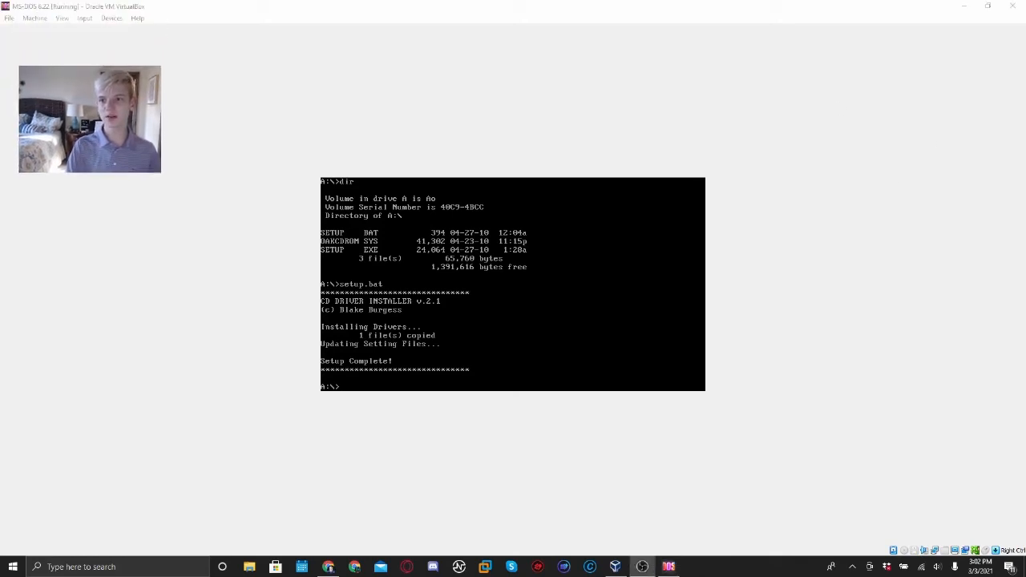
- Reset the MS-DOS 6.22 virtual machine so it boots with the CD-ROM driver
click(35, 19)
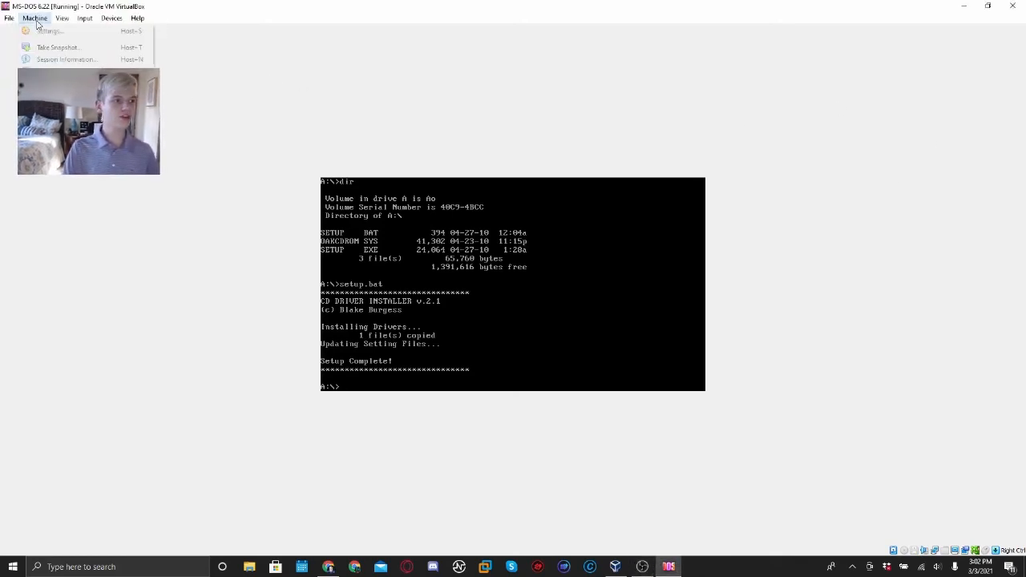
click(46, 101)
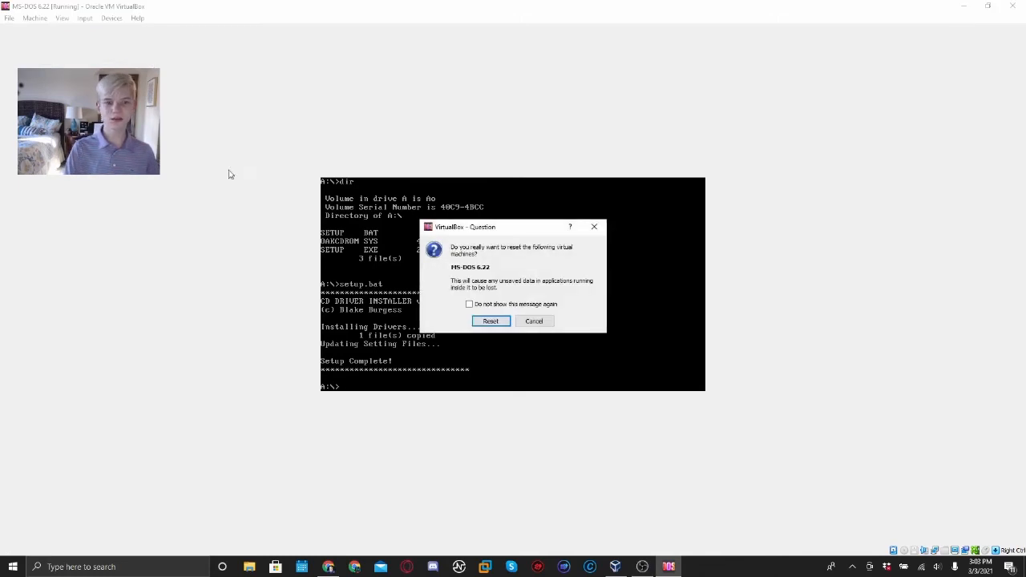
click(491, 322)
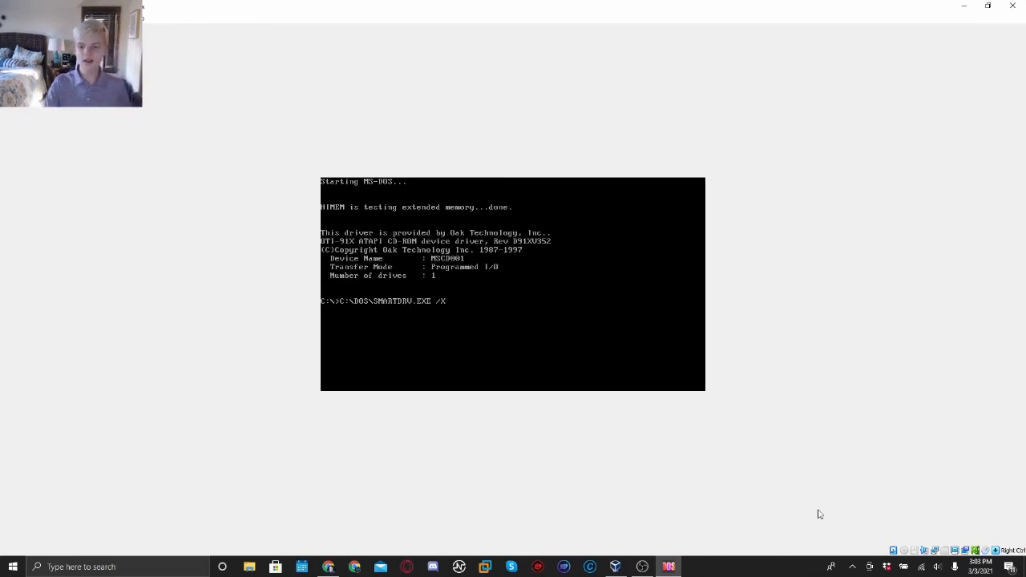
- Insert the "Windows 3.1" disc image from E:\Windows 3.1 into the virtual optical drive
click(905, 552)
click(927, 476)
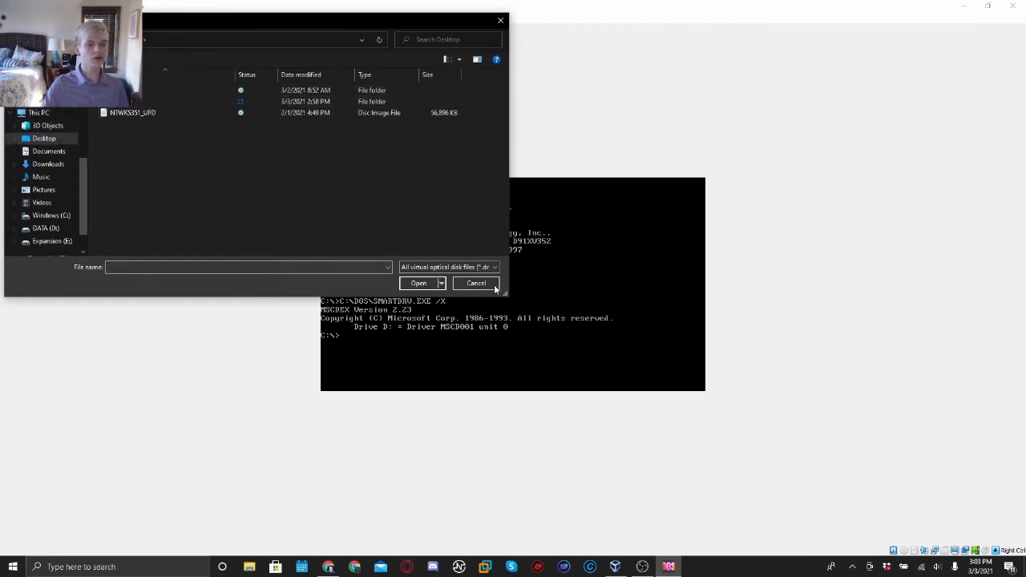
scroll(37, 222, down, 1)
click(40, 224)
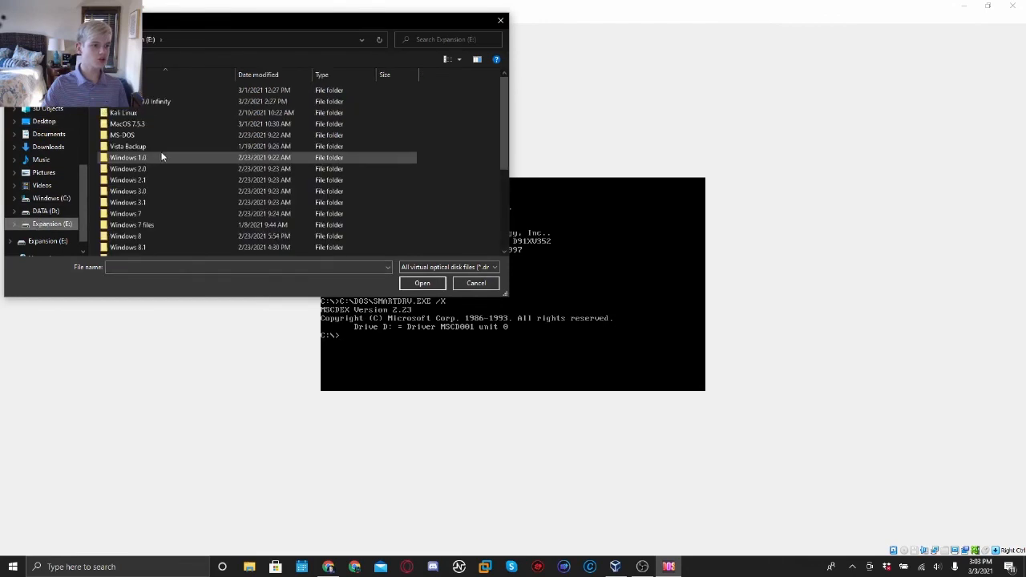
double_click(150, 203)
scroll(160, 233, down, 3)
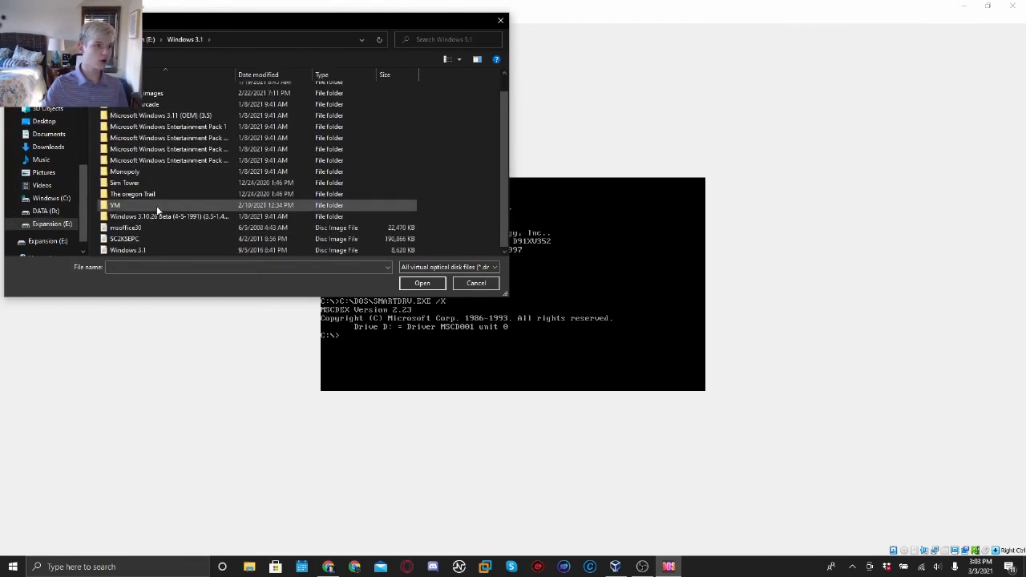
click(164, 251)
click(422, 284)
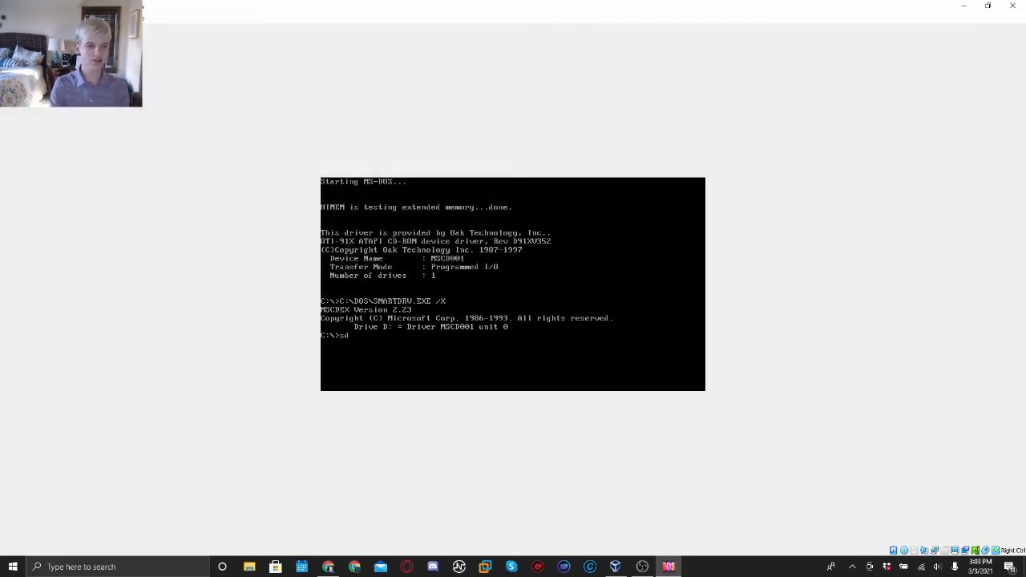
- Test the CD drive by switching to drive D, listing its files and launching the Windows 3.1 Setup program
text(d:)
key(Return)
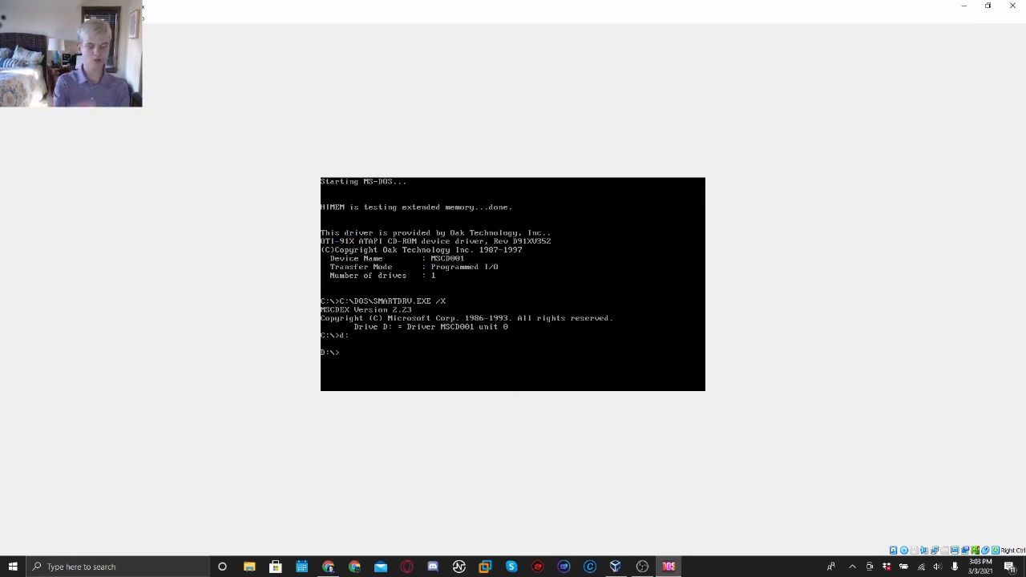
text(dir)
key(Return)
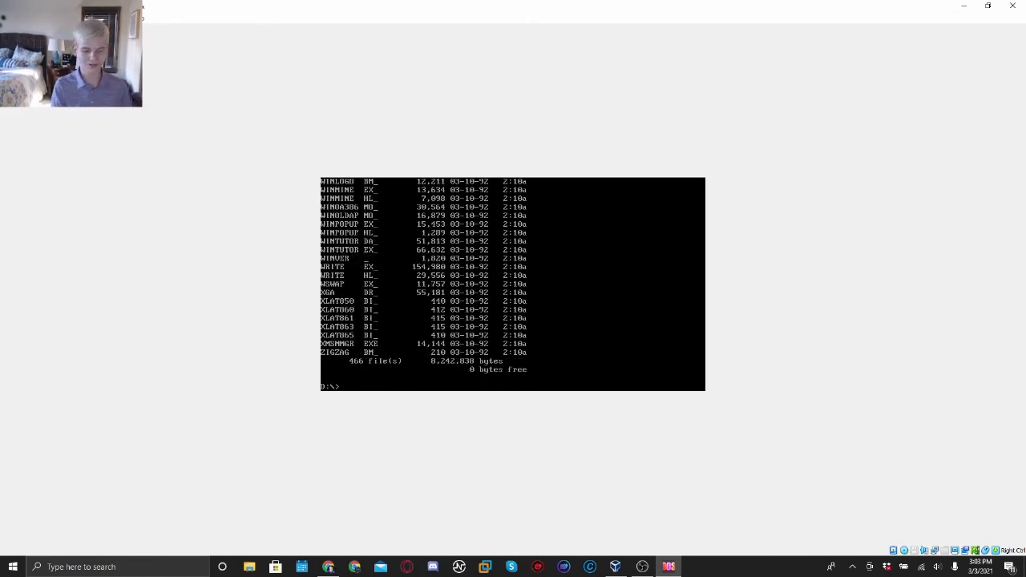
key(Return)
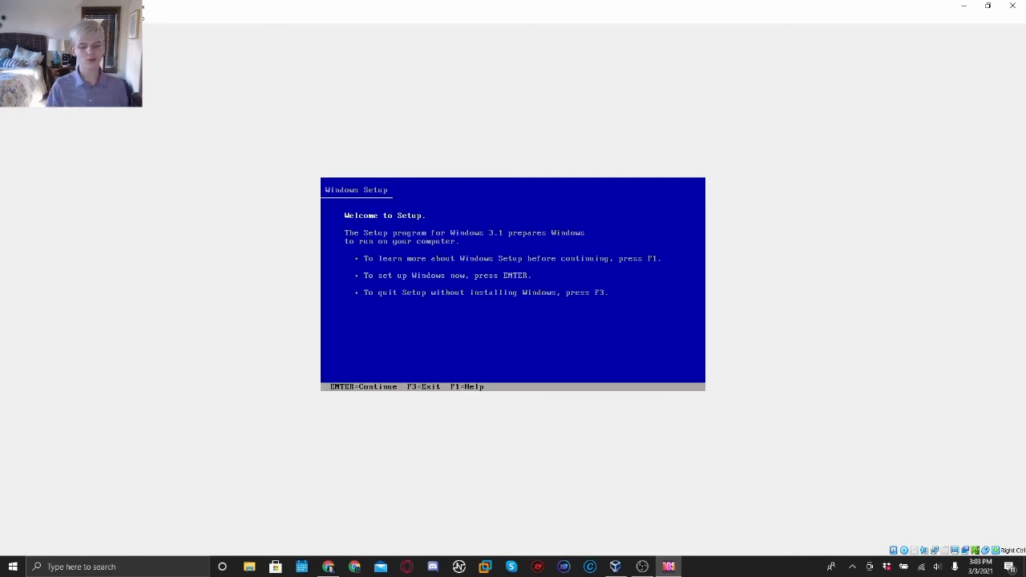
- Quit Windows Setup without installing Windows and remove the disc from the virtual optical drive
key(F3)
key(F3)
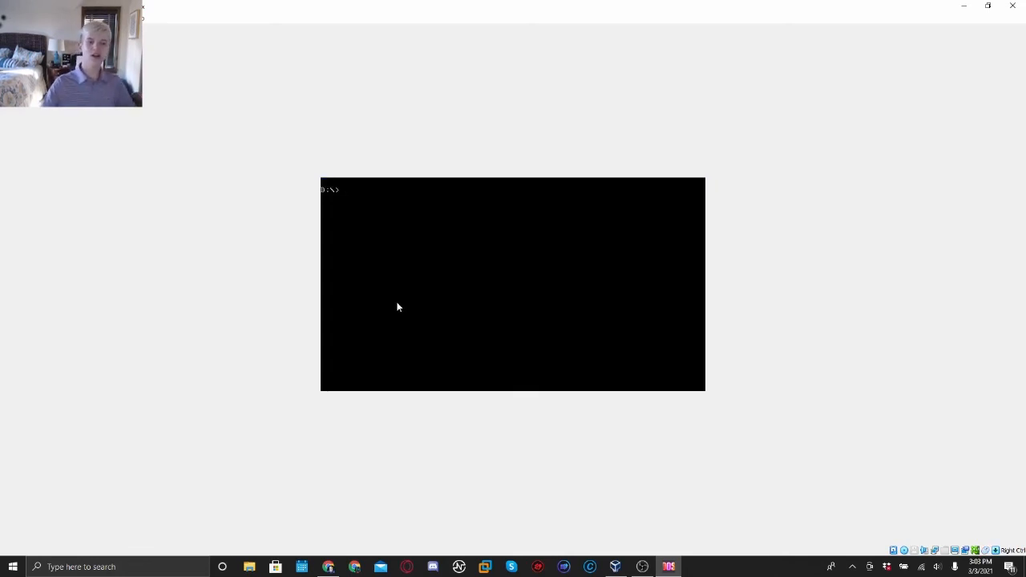
click(904, 552)
click(902, 540)
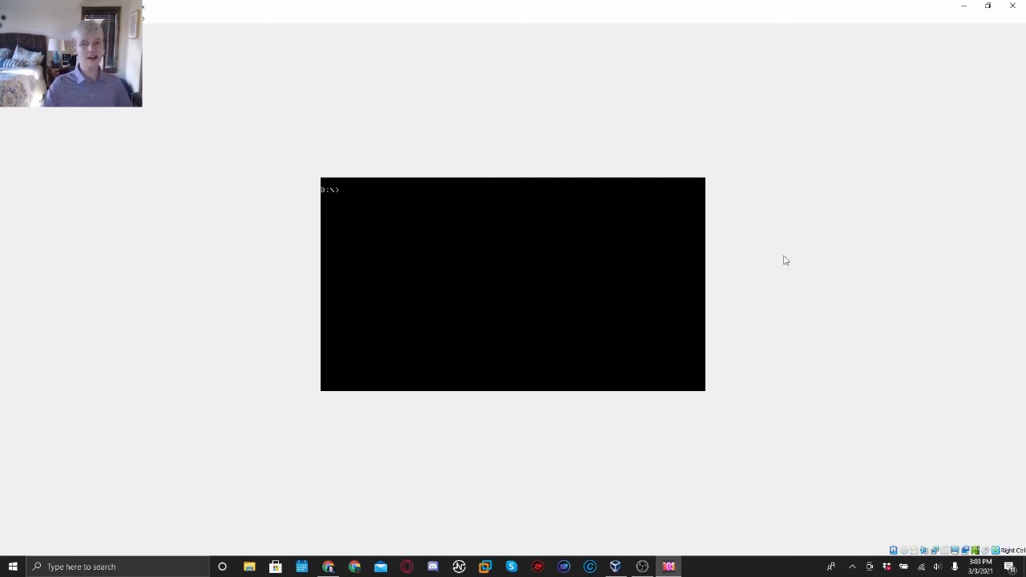